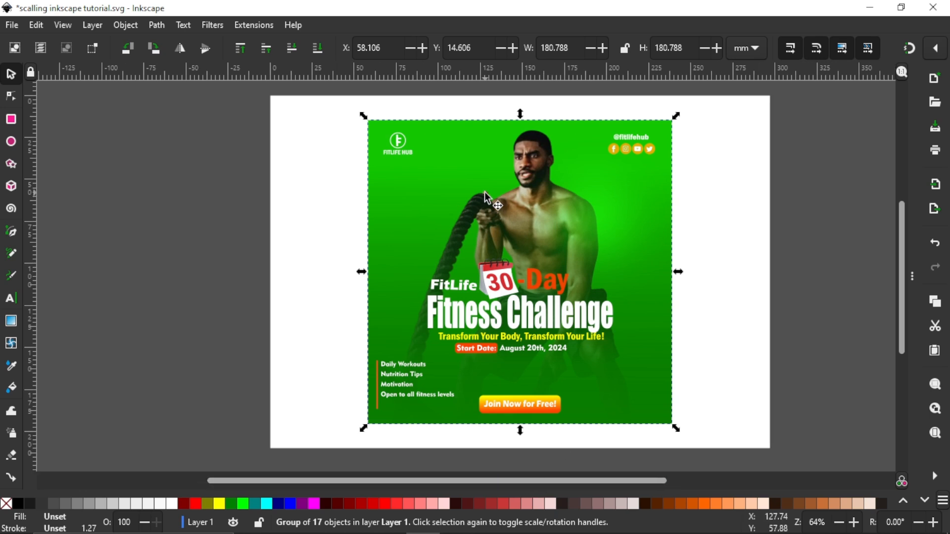
# - Open the export settings for a single image and set the export area to the whole document
pyautogui.hscroll(1, 546, 481)
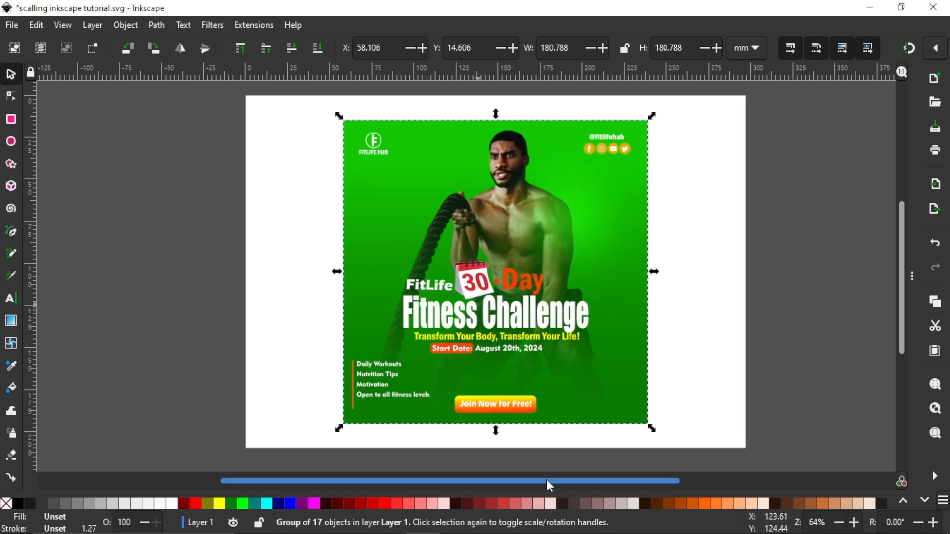
pyautogui.hscroll(2, 549, 479)
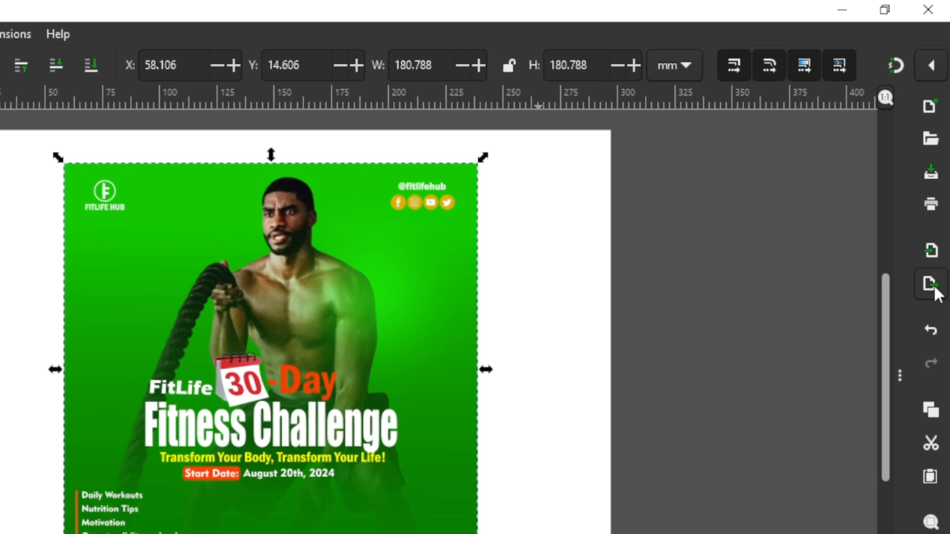
pyautogui.click(933, 284)
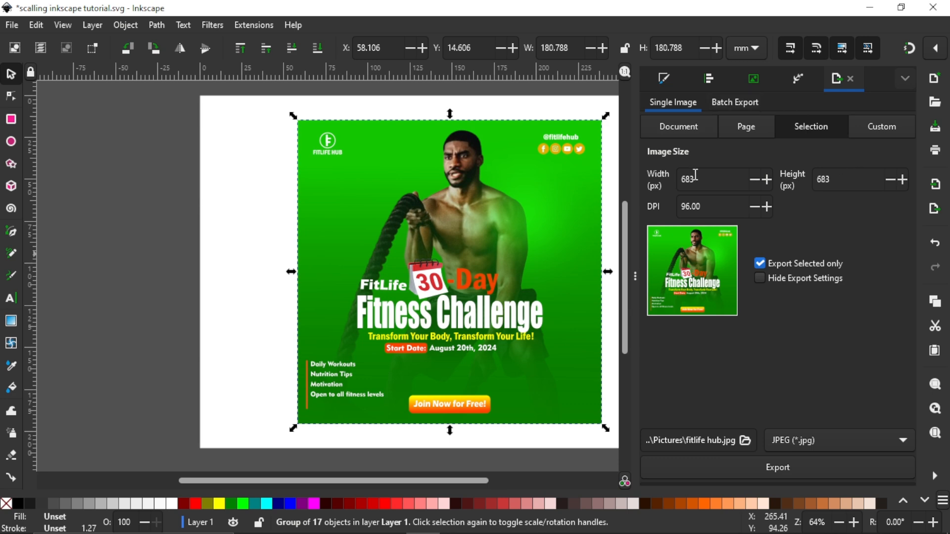
pyautogui.click(683, 123)
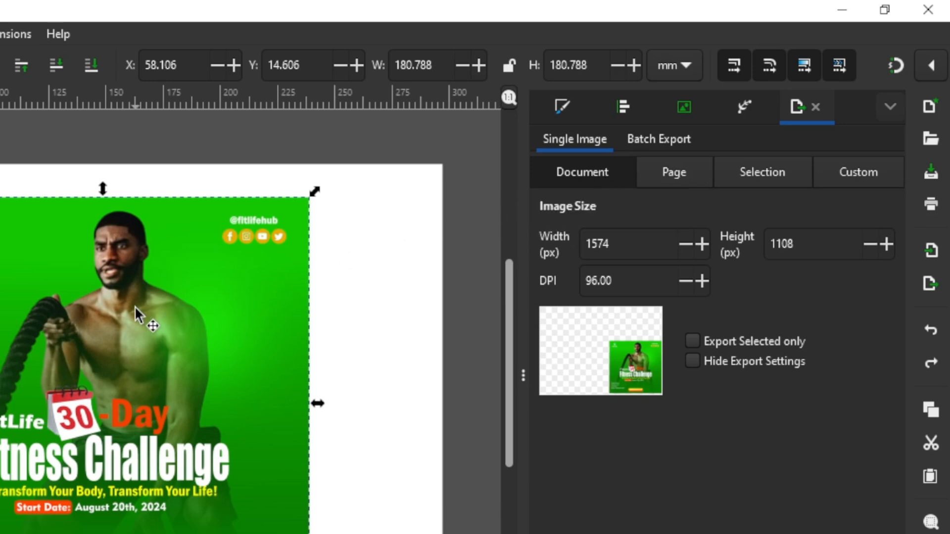
# - Duplicate the flyer group and place the copy off the page, up and to the left, at about X -446, Y -104 mm
pyautogui.keyDown('ctrl'); pyautogui.scroll(-4, 135, 305); pyautogui.keyUp('ctrl')
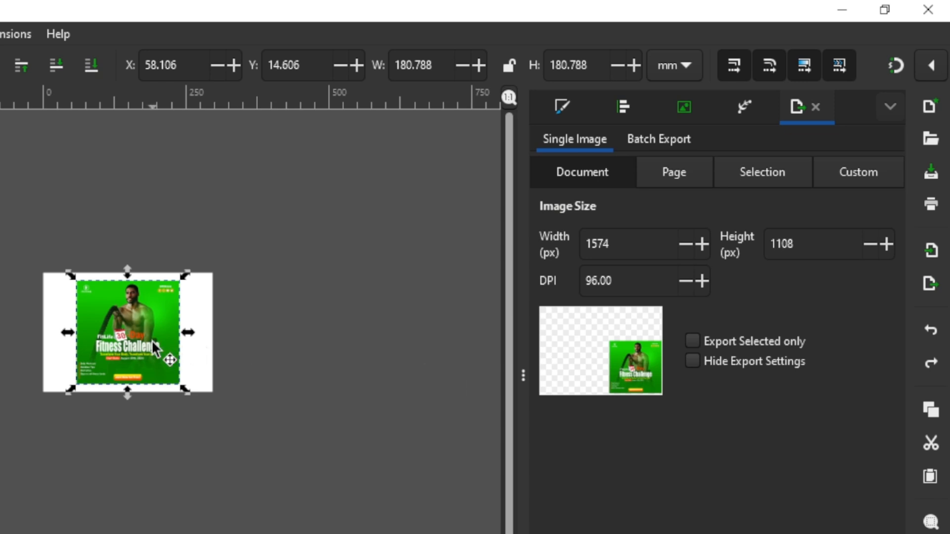
pyautogui.hotkey('ctrl', 'd')
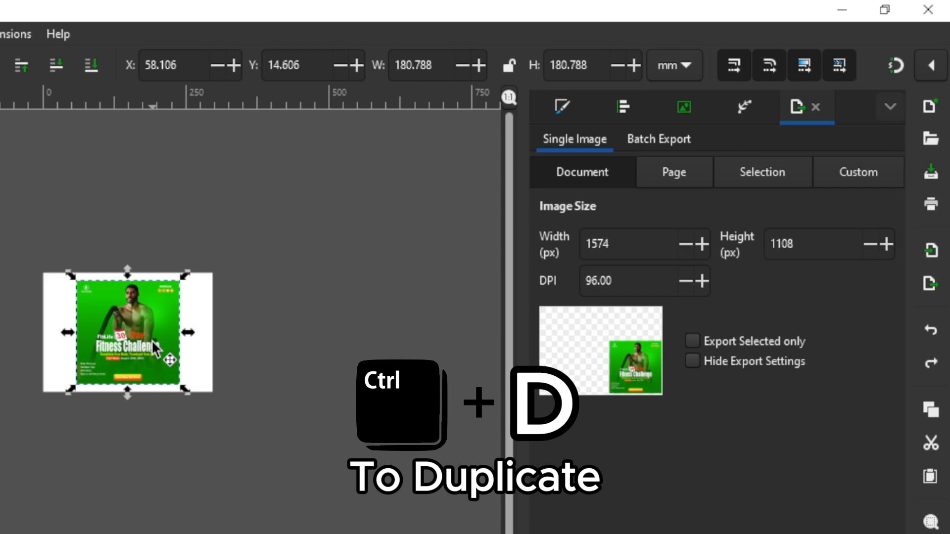
pyautogui.hotkey('ctrl', 'd')
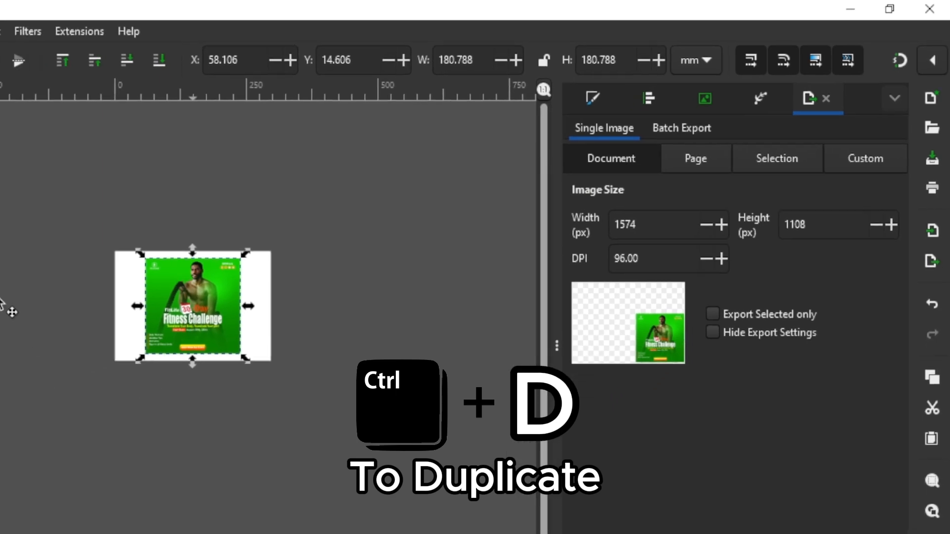
pyautogui.moveTo(188, 317); pyautogui.dragTo(0, 251)
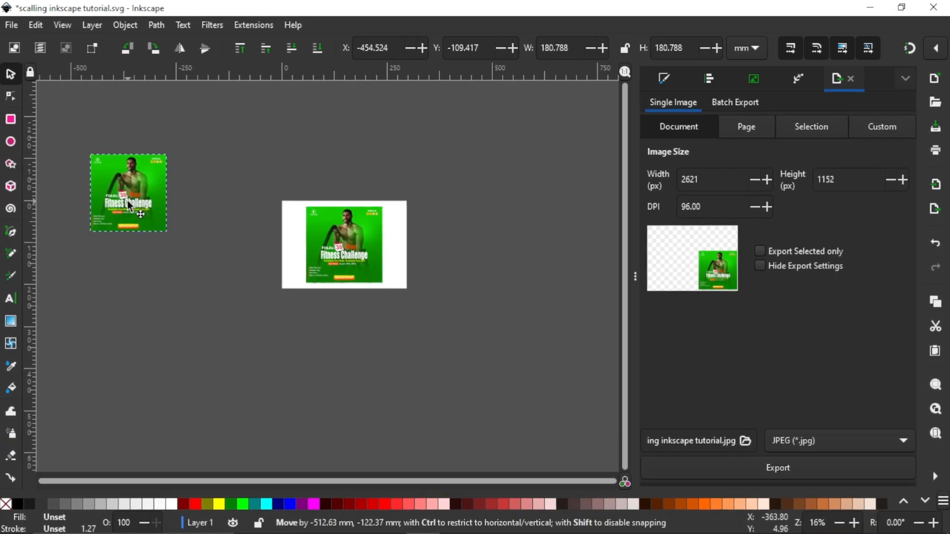
pyautogui.moveTo(126, 201); pyautogui.dragTo(130, 203)
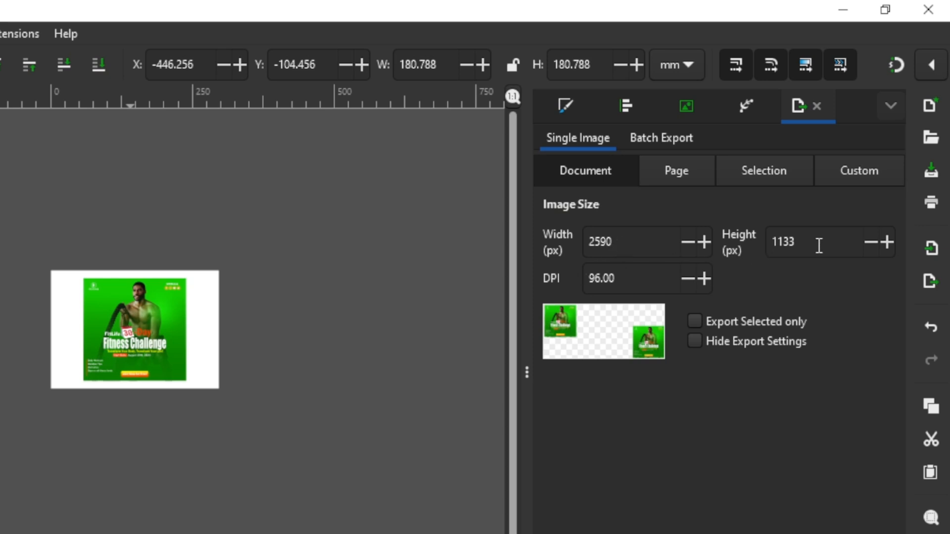
# - Turn on Export Selected only and preview the flyer on the page and its off-page copy separately
pyautogui.click(147, 293)
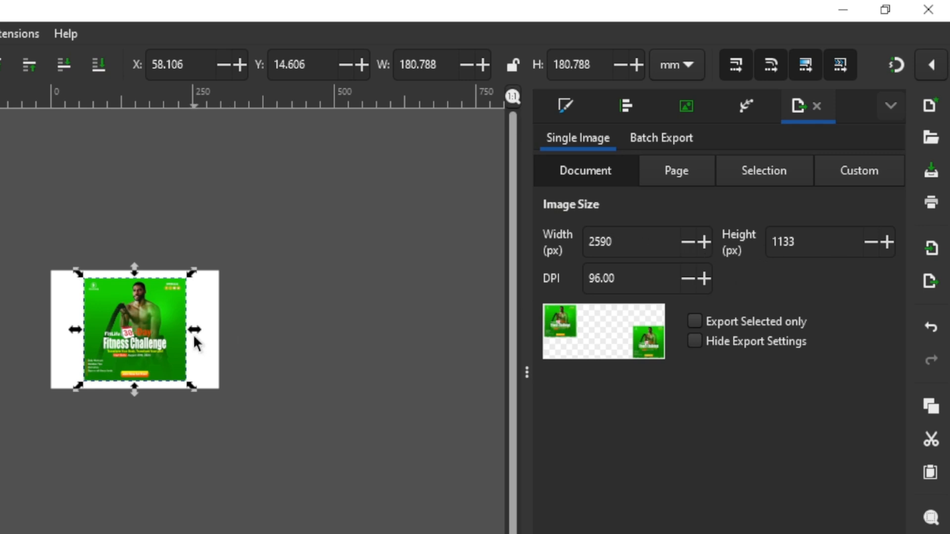
pyautogui.click(216, 316)
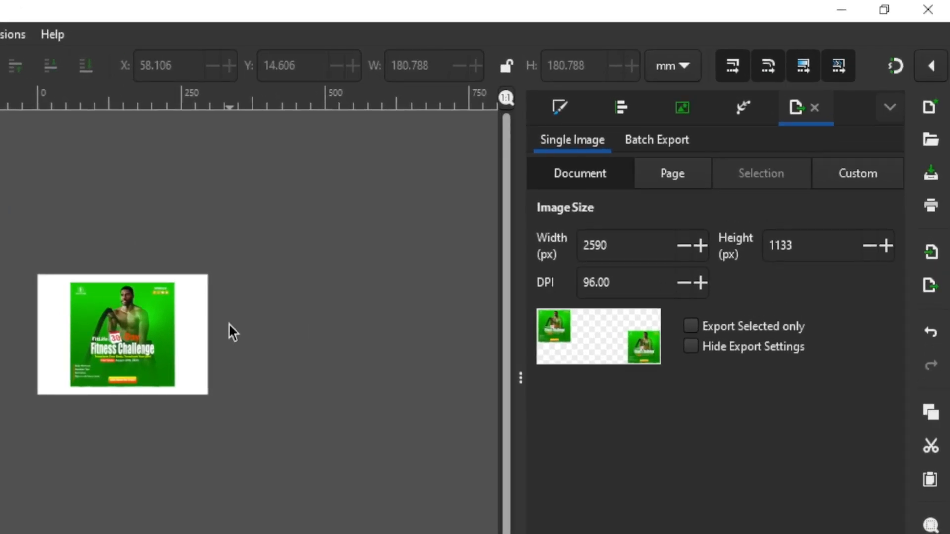
pyautogui.click(694, 326)
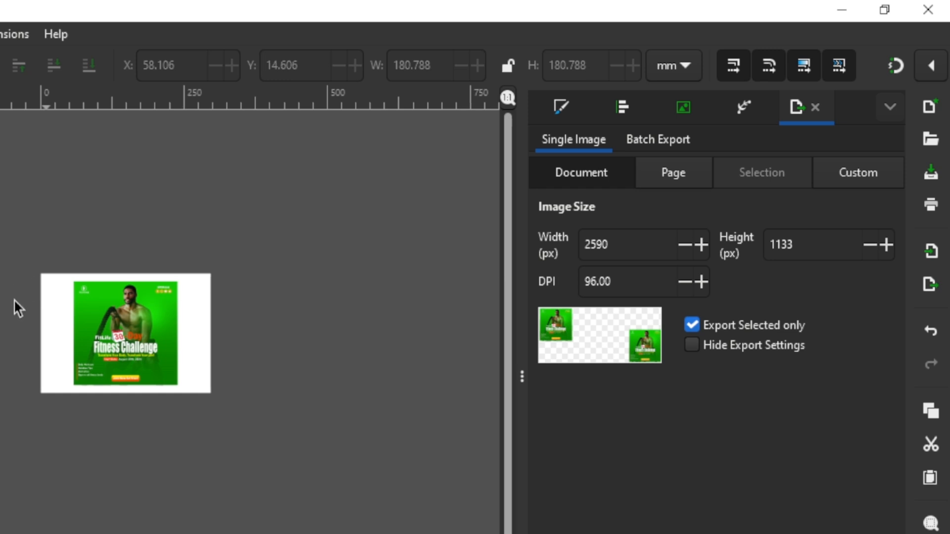
pyautogui.click(112, 324)
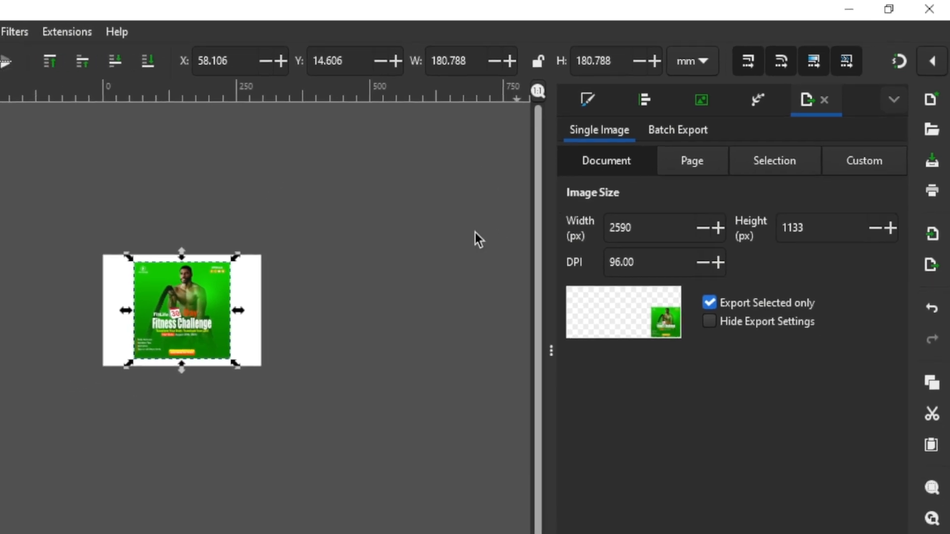
pyautogui.click(135, 199)
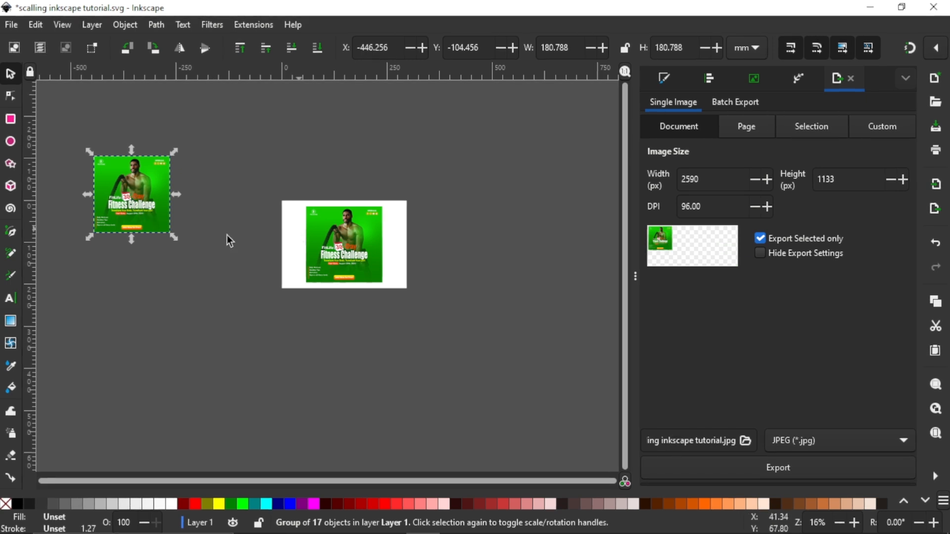
# - Draw a rectangle about 262 by 162 mm below and left of the page, with dark red #2B0000 fill and 100% opacity
pyautogui.click(10, 119)
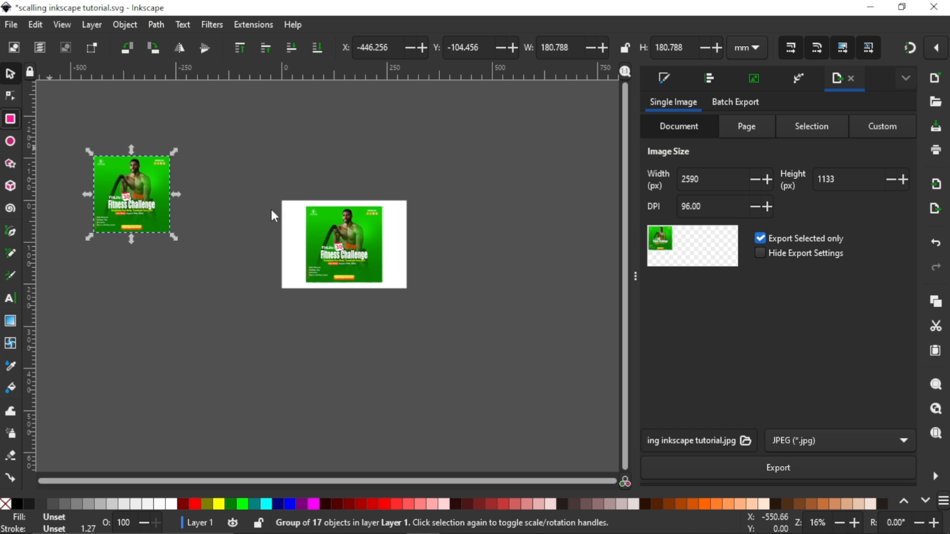
pyautogui.moveTo(168, 283)
pyautogui.mouseDown()
pyautogui.moveTo(229, 306)
pyautogui.moveTo(261, 337)
pyautogui.moveTo(275, 376)
pyautogui.moveTo(277, 355)
pyautogui.moveTo(325, 505)
pyautogui.mouseUp()
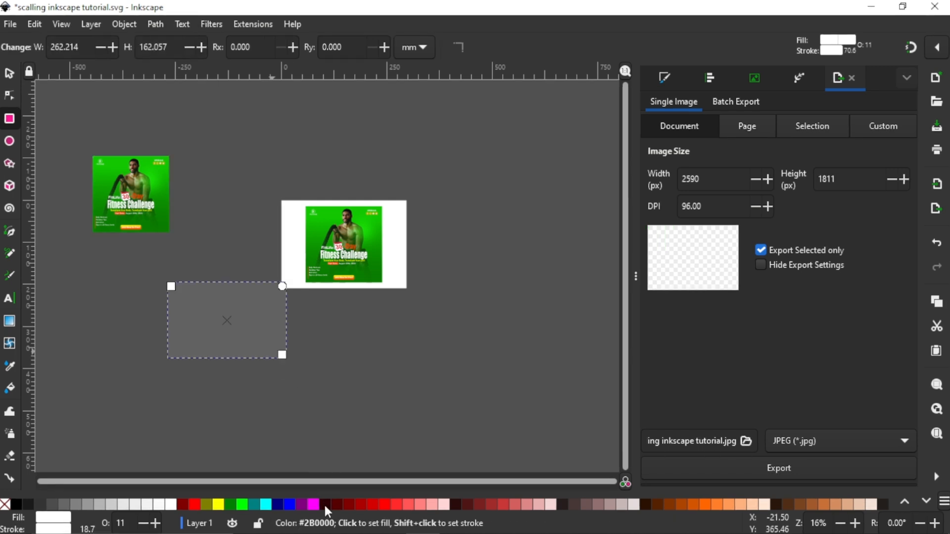
pyautogui.moveTo(127, 523); pyautogui.dragTo(87, 525)
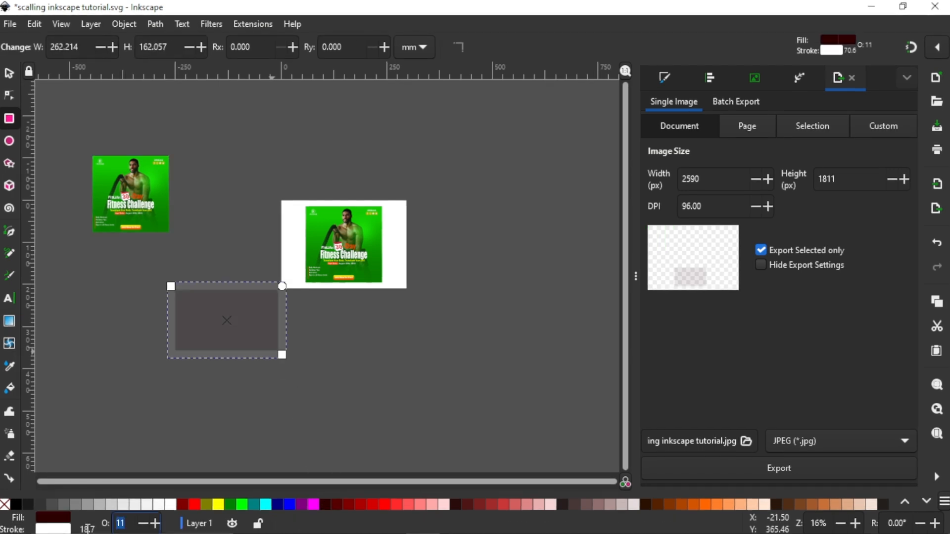
pyautogui.write('1')
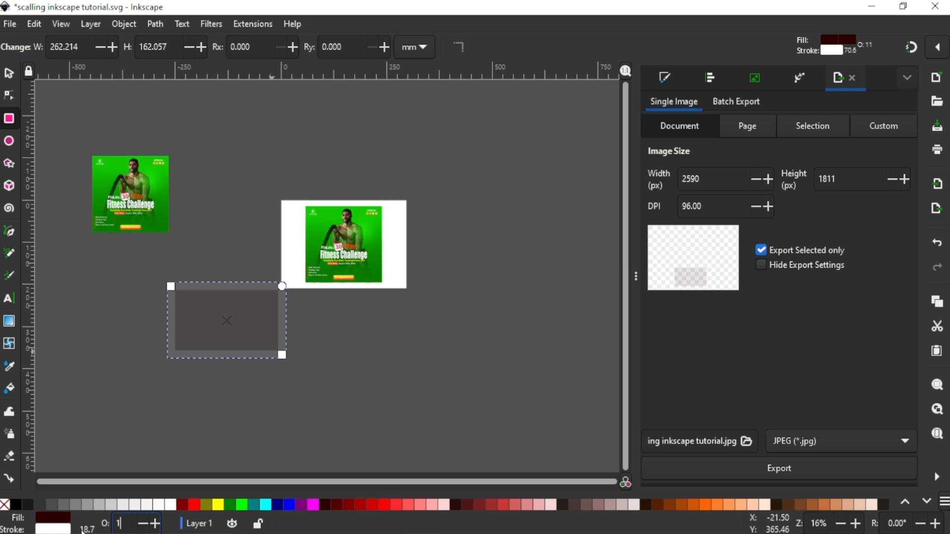
pyautogui.write('00')
pyautogui.press('Return')
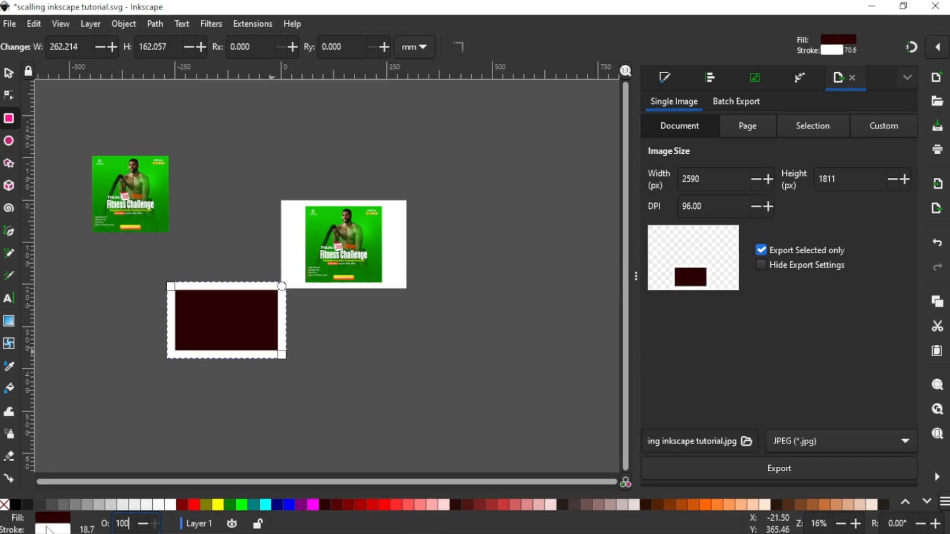
# - Remove the rectangle's stroke and move it beneath the flyer copy, to about X -385, Y 190 mm
pyautogui.keyDown('shift'); pyautogui.click(5, 505); pyautogui.keyUp('shift')
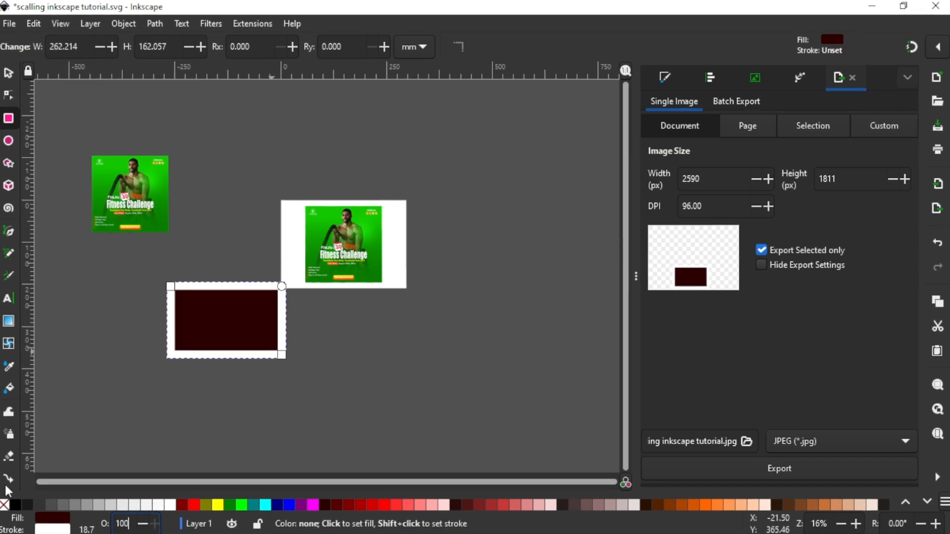
pyautogui.click(8, 73)
pyautogui.moveTo(214, 333); pyautogui.dragTo(159, 317)
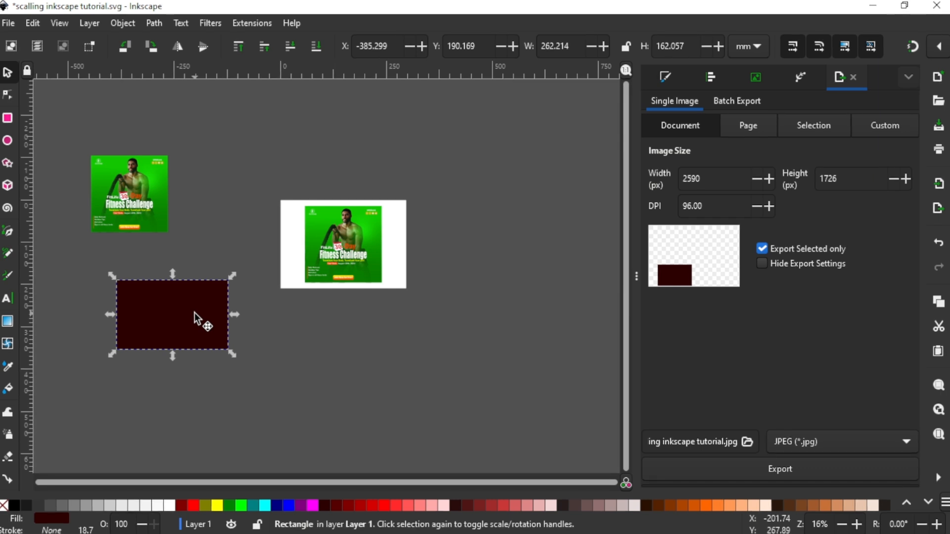
# - Select the flyer on the page and turn off Export Selected only to preview all objects
pyautogui.click(342, 254)
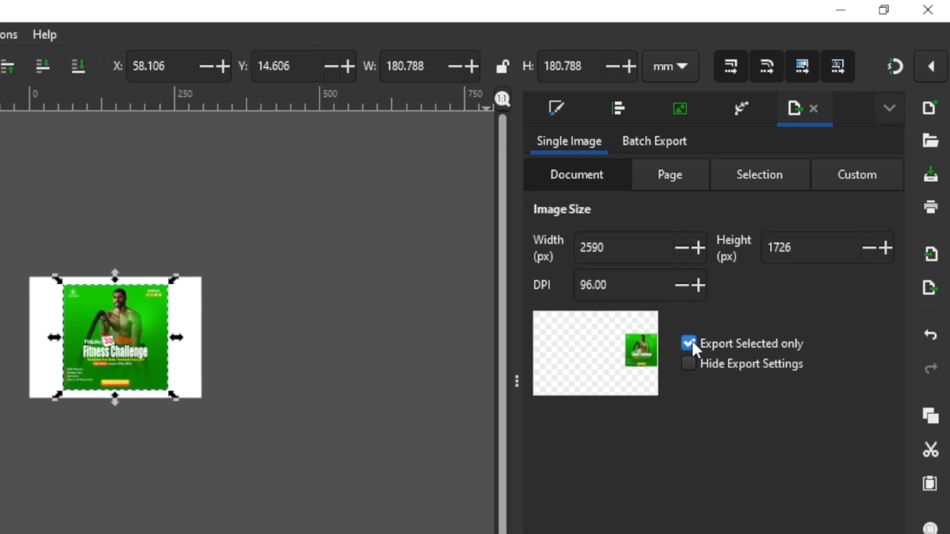
pyautogui.click(691, 340)
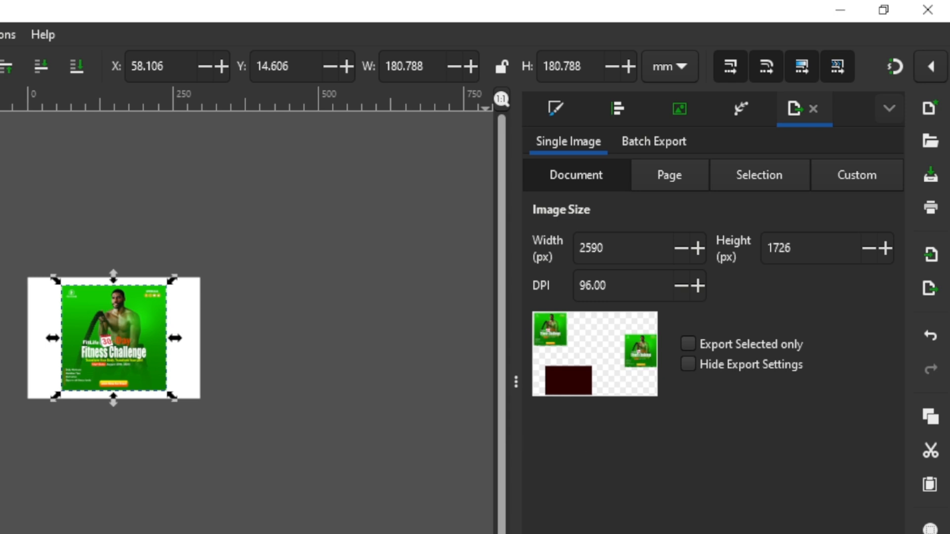
pyautogui.click(687, 366)
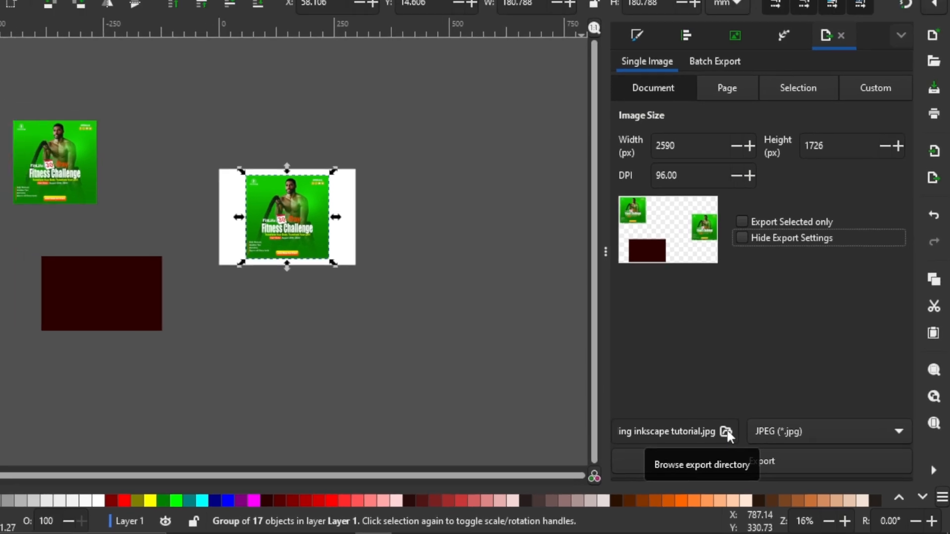
# - Browse for an export location in the Scaling Inkscape (Tutorial) folder under Videos, highlight the Esporting folder, and cancel
pyautogui.click(727, 432)
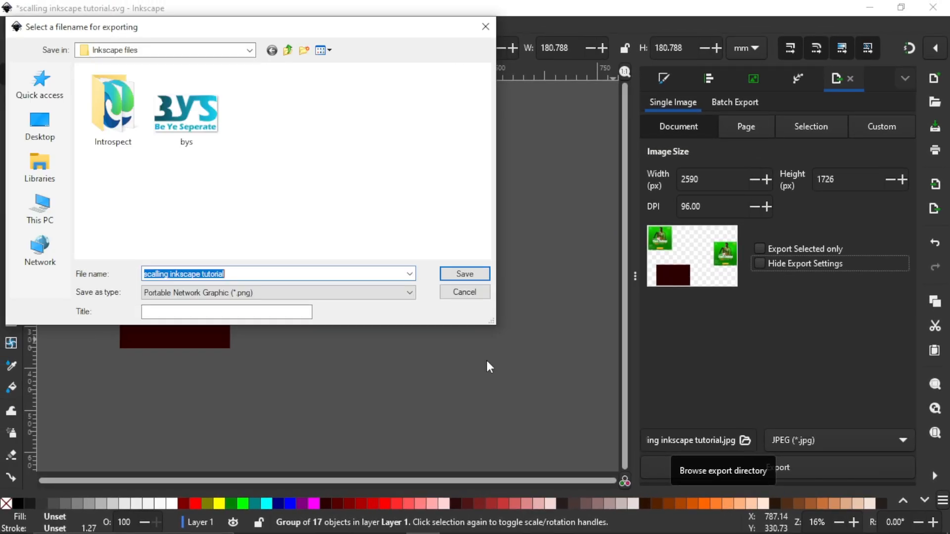
pyautogui.click(43, 212)
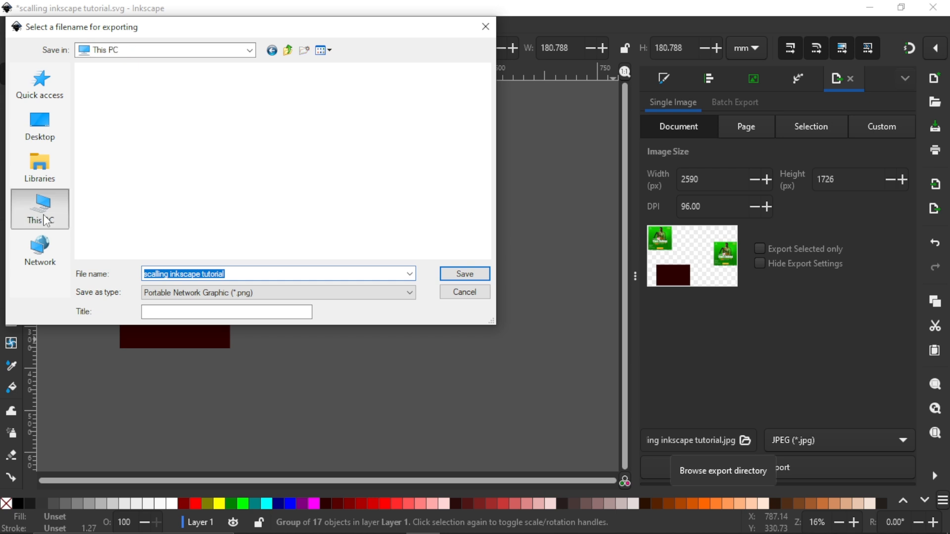
pyautogui.doubleClick(134, 206)
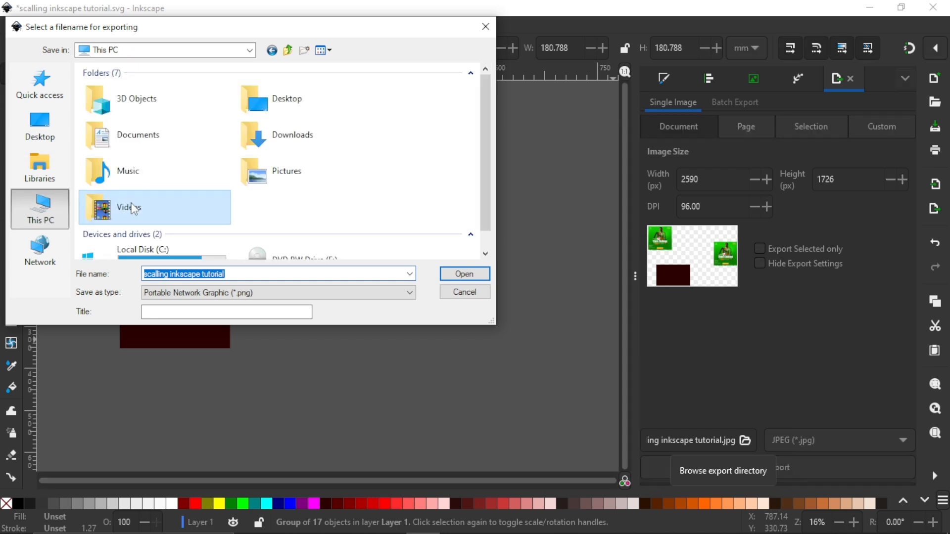
pyautogui.scroll(-2, 162, 204)
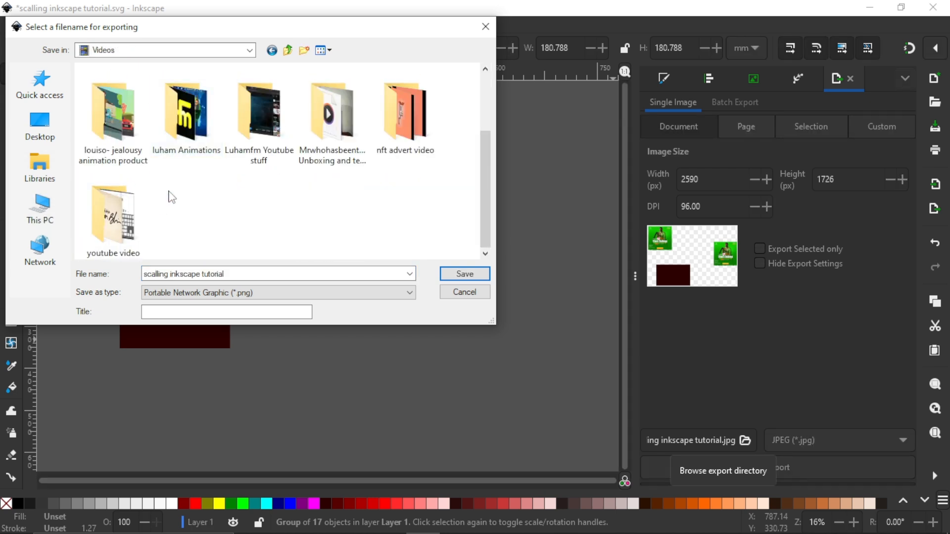
pyautogui.doubleClick(253, 136)
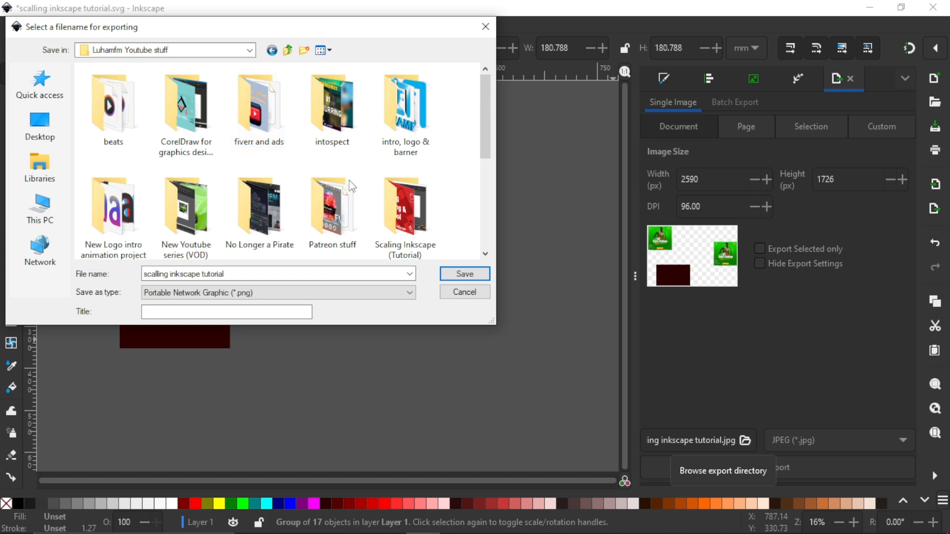
pyautogui.doubleClick(390, 209)
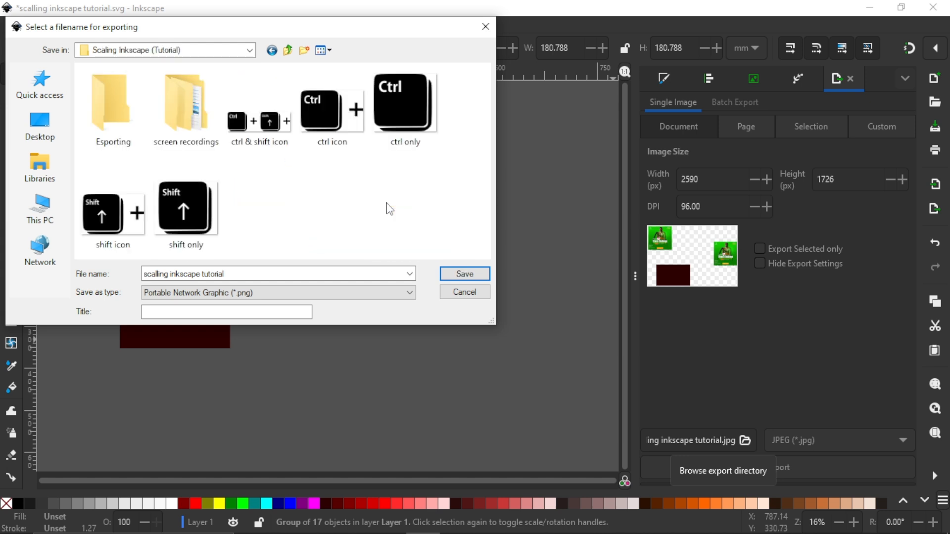
pyautogui.click(123, 109)
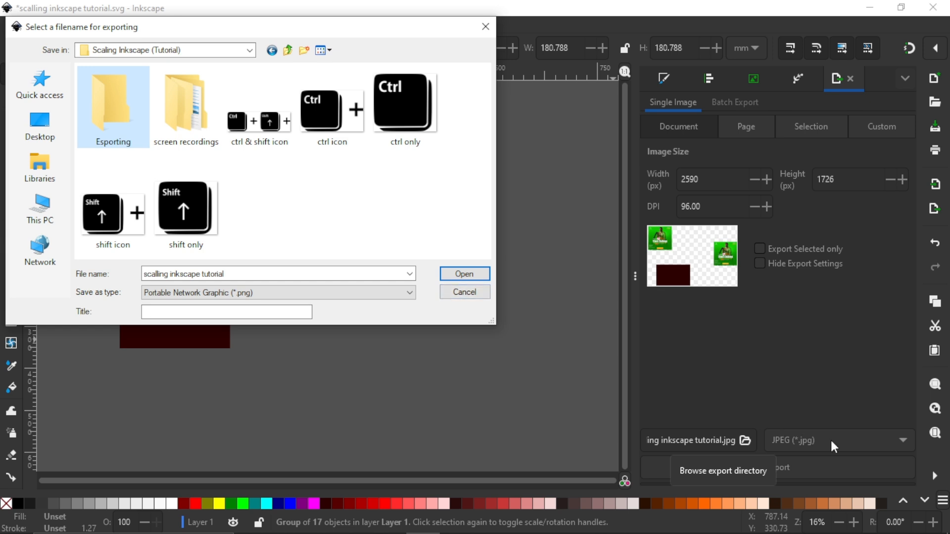
pyautogui.click(453, 292)
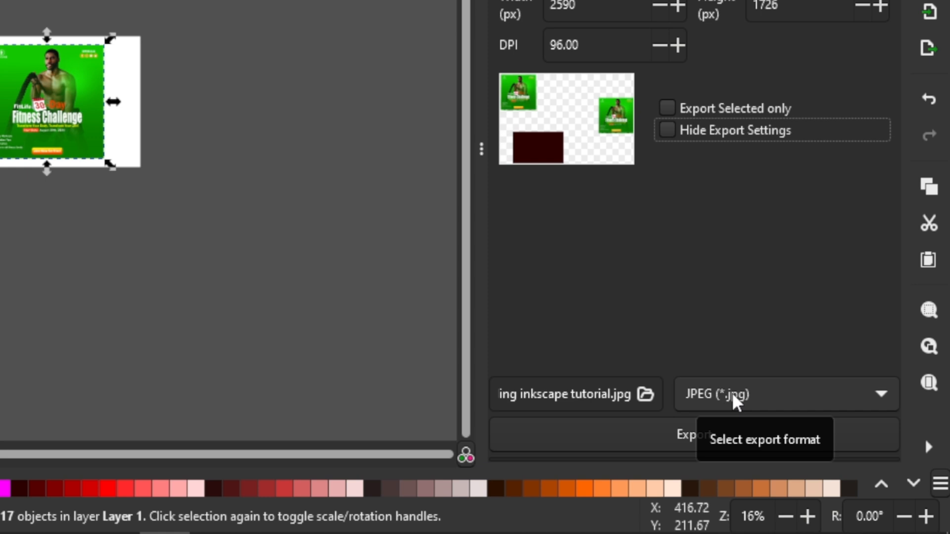
# - Review the available export formats without changing the choice, and select the off-page flyer copy
pyautogui.click(885, 399)
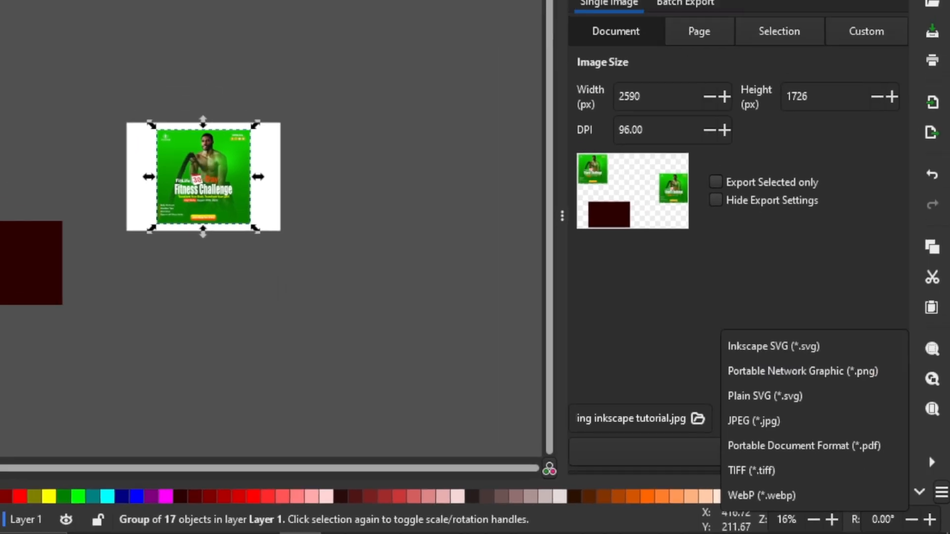
pyautogui.click(17, 170)
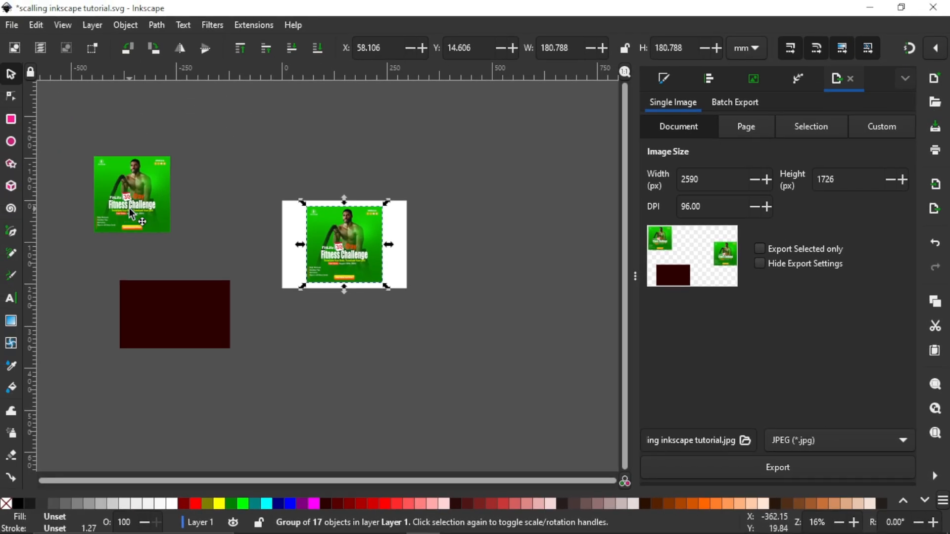
pyautogui.click(132, 214)
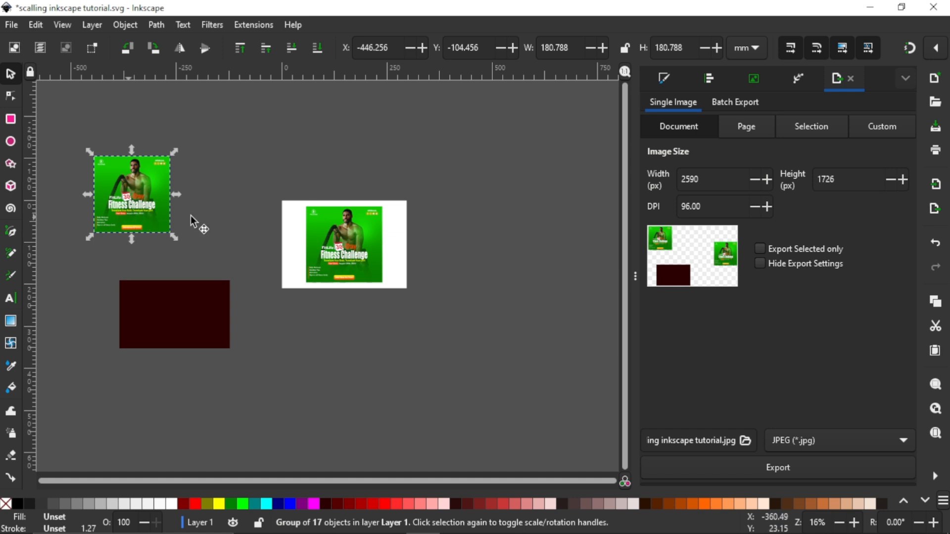
# - Duplicate the off-page flyer copy to about X -220, Y -128 mm, ungroup the duplicate and clear the selection
pyautogui.moveTo(271, 185); pyautogui.dragTo(351, 171)
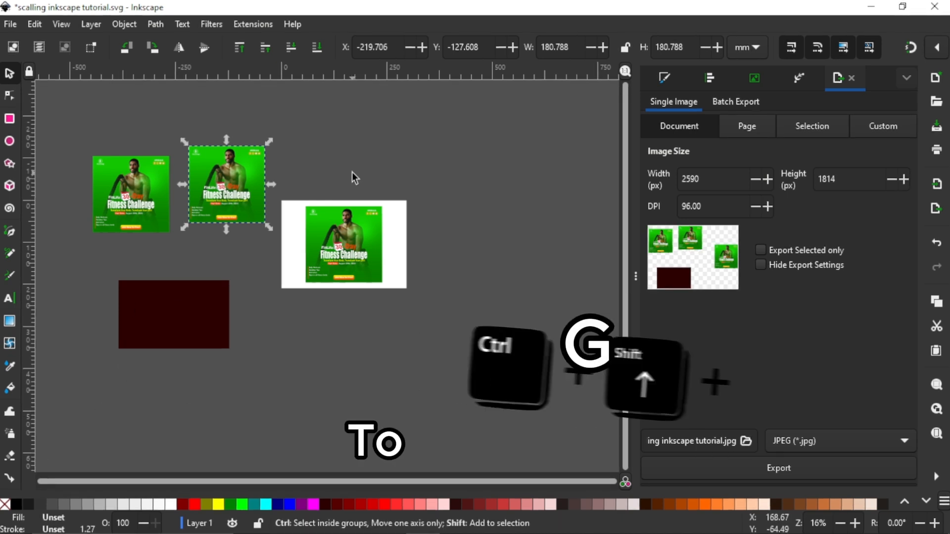
pyautogui.hotkey('ctrl', 'shift', 'g')
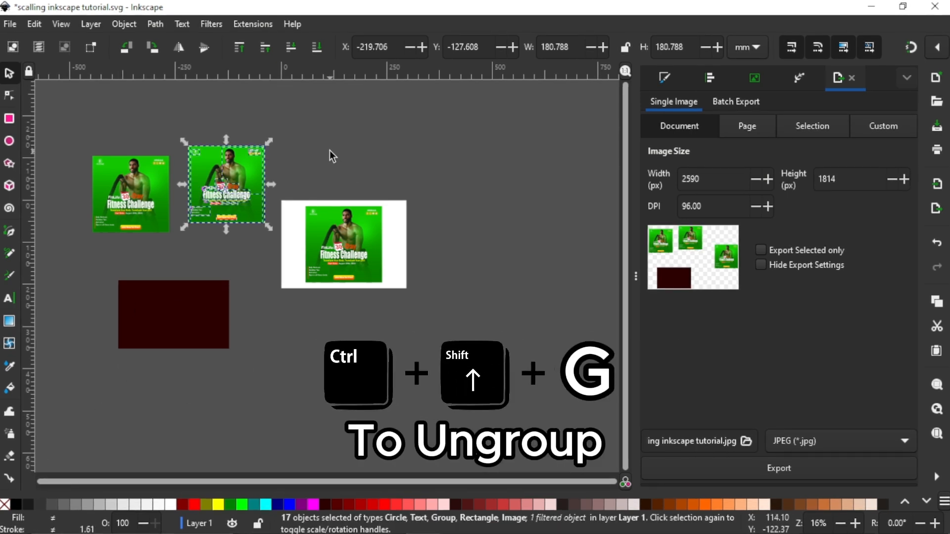
pyautogui.click(326, 147)
# - Move the green gradient overlay rectangle off the ungrouped flyer and delete it
pyautogui.click(218, 173)
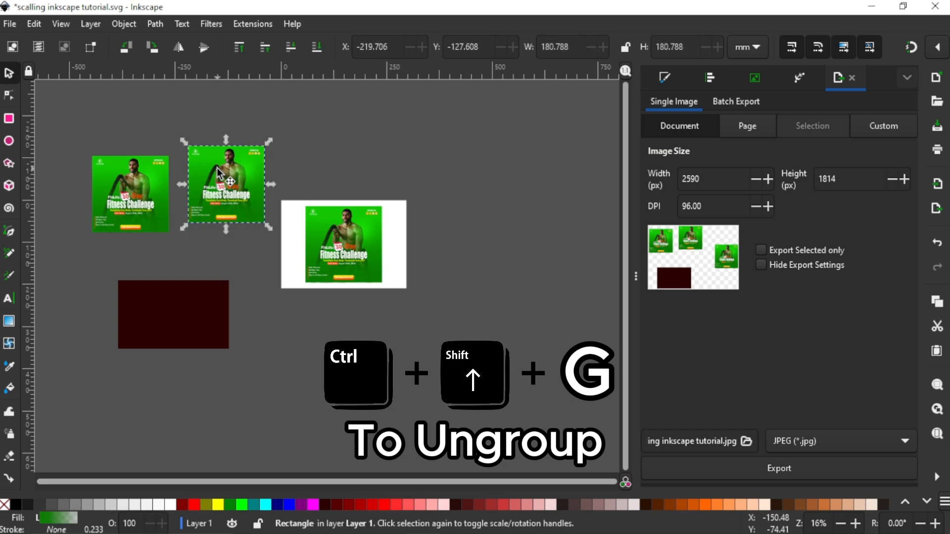
pyautogui.moveTo(240, 156); pyautogui.dragTo(320, 129)
pyautogui.press('Delete')
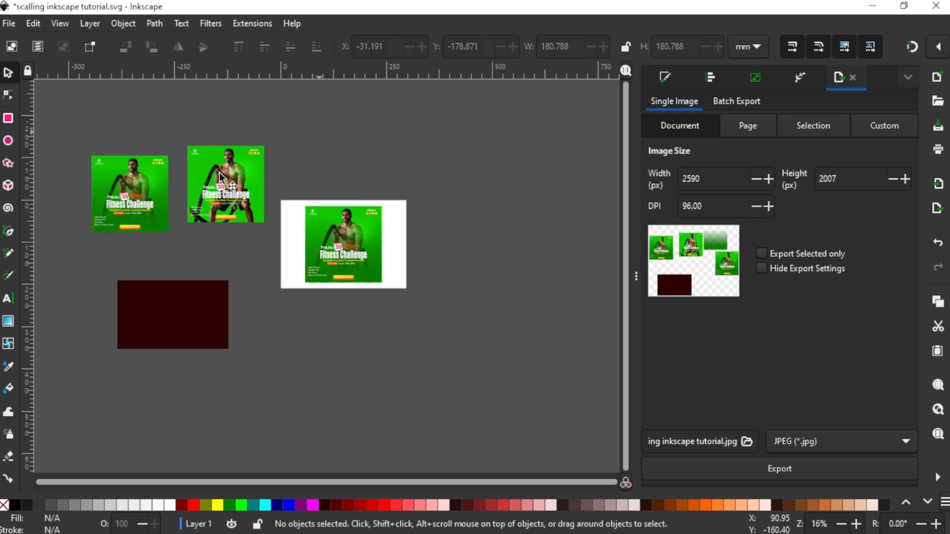
# - Move the athlete's clipped image out of the ungrouped flyer to the page's far side, at about X 376, Y 61 mm
pyautogui.click(217, 173)
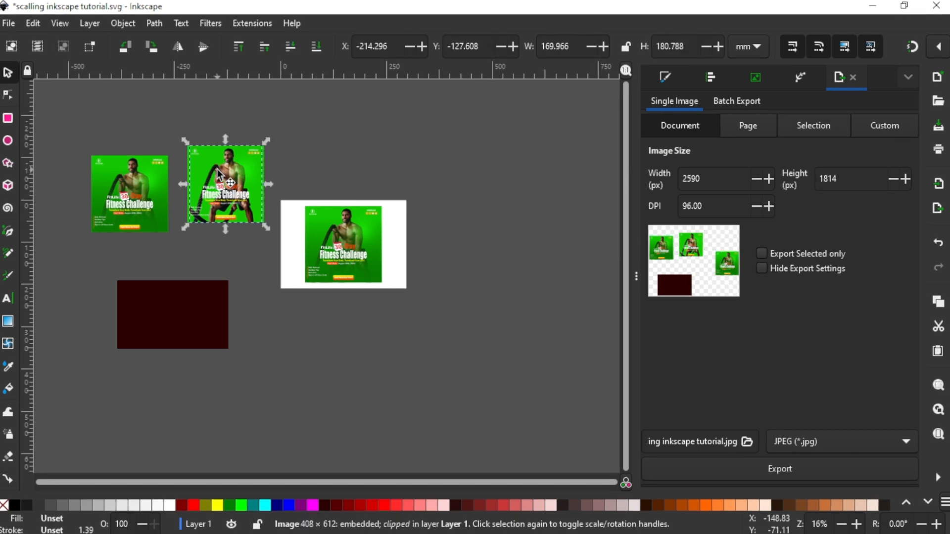
pyautogui.moveTo(296, 213); pyautogui.dragTo(471, 250)
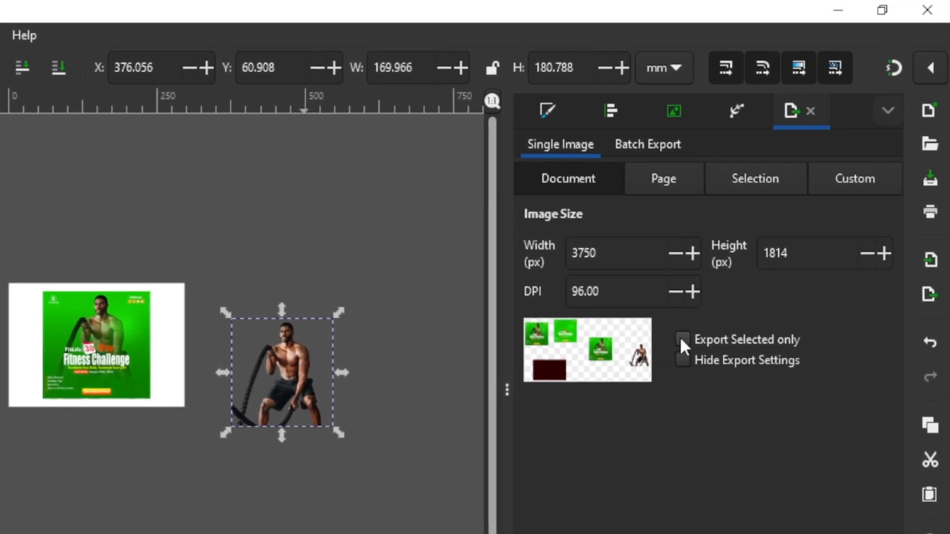
# - Select the athlete image, enable Export Selected only, and set the export area to Selection
pyautogui.click(364, 349)
pyautogui.click(295, 375)
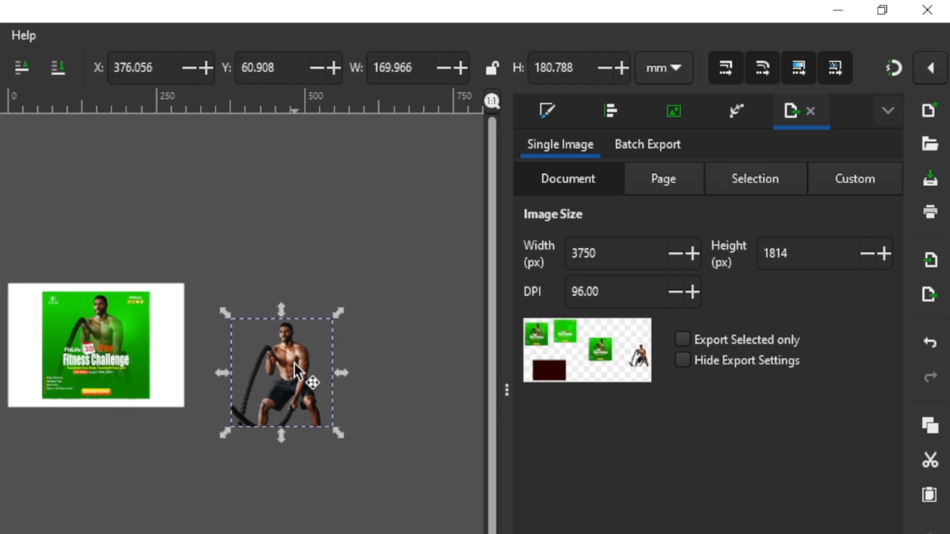
pyautogui.click(682, 339)
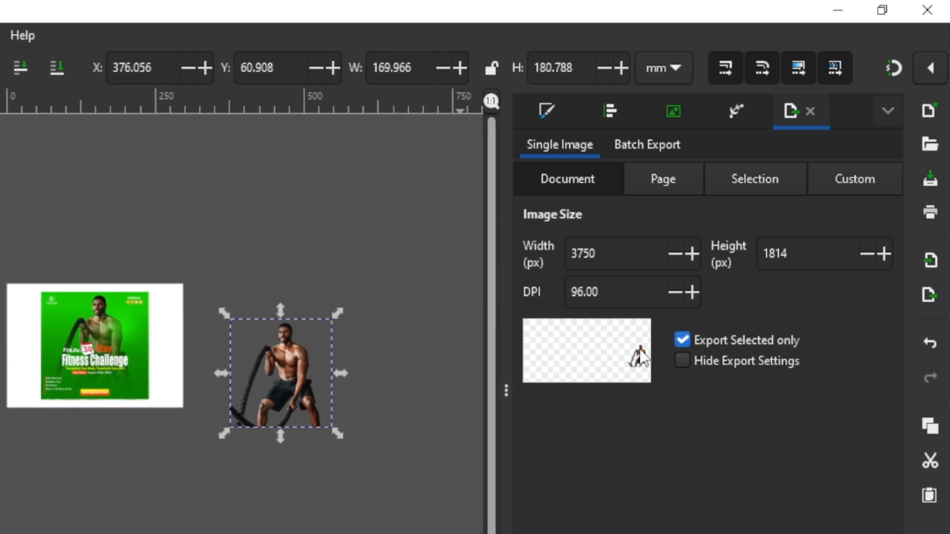
pyautogui.click(741, 177)
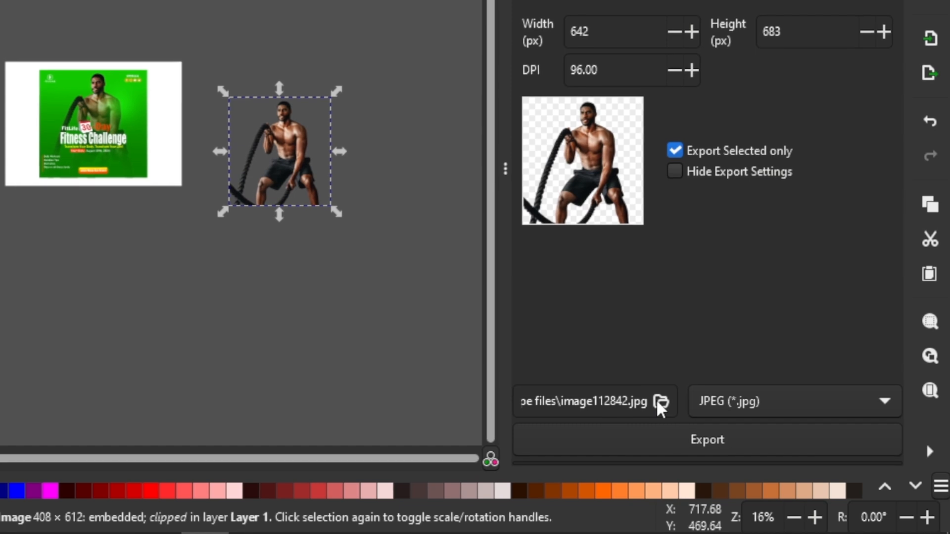
# - Set the export destination to the Esporting folder inside Scaling Inkscape (Tutorial), with JPEG (*.jpg) format and file name image112842
pyautogui.click(658, 399)
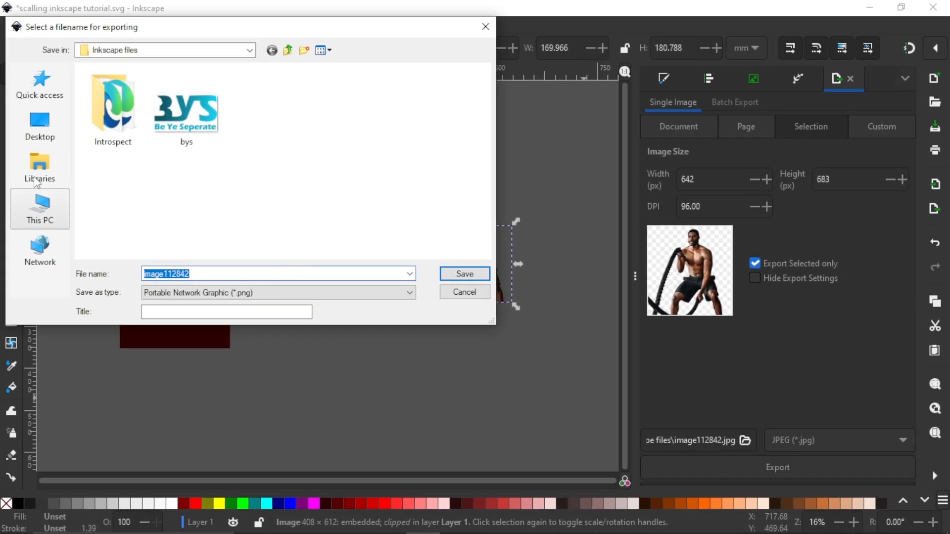
pyautogui.click(34, 201)
pyautogui.doubleClick(127, 206)
pyautogui.doubleClick(254, 203)
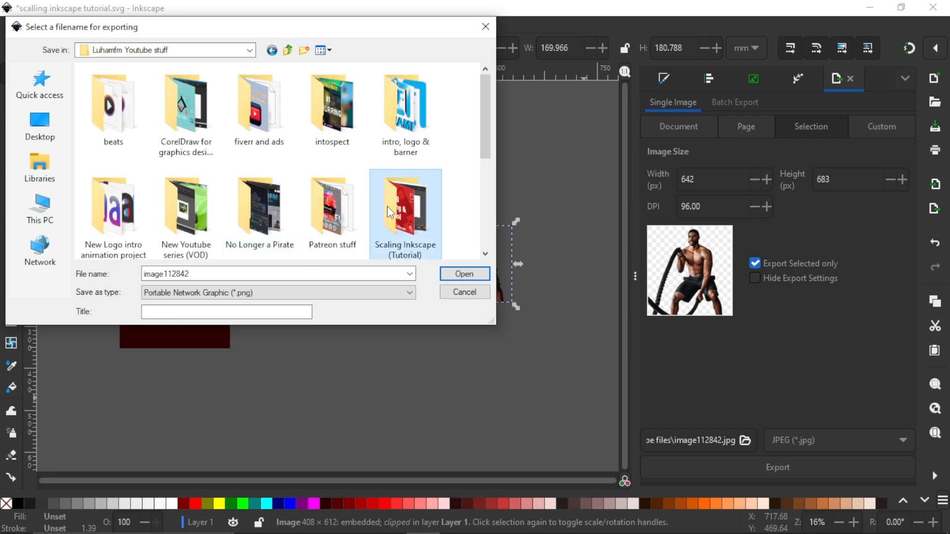
pyautogui.doubleClick(403, 202)
pyautogui.click(189, 294)
pyautogui.click(189, 303)
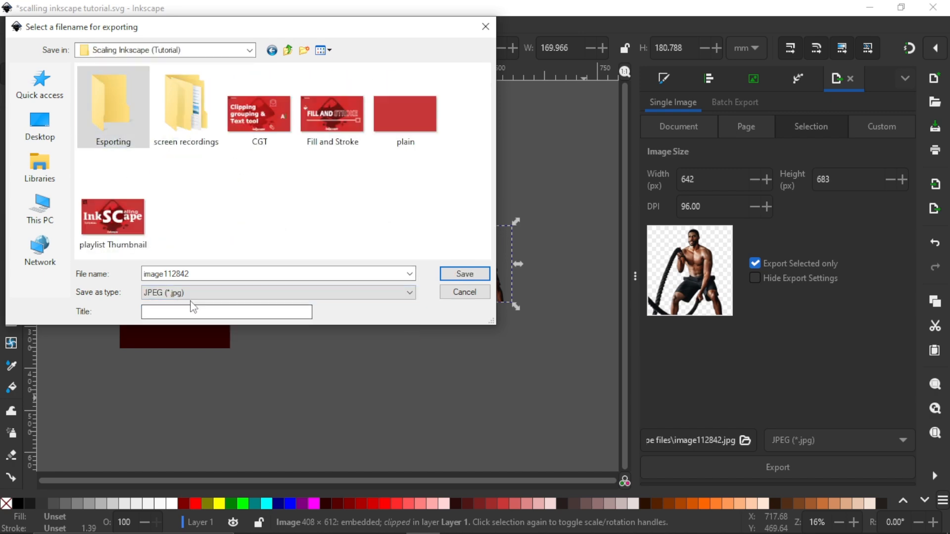
pyautogui.doubleClick(110, 124)
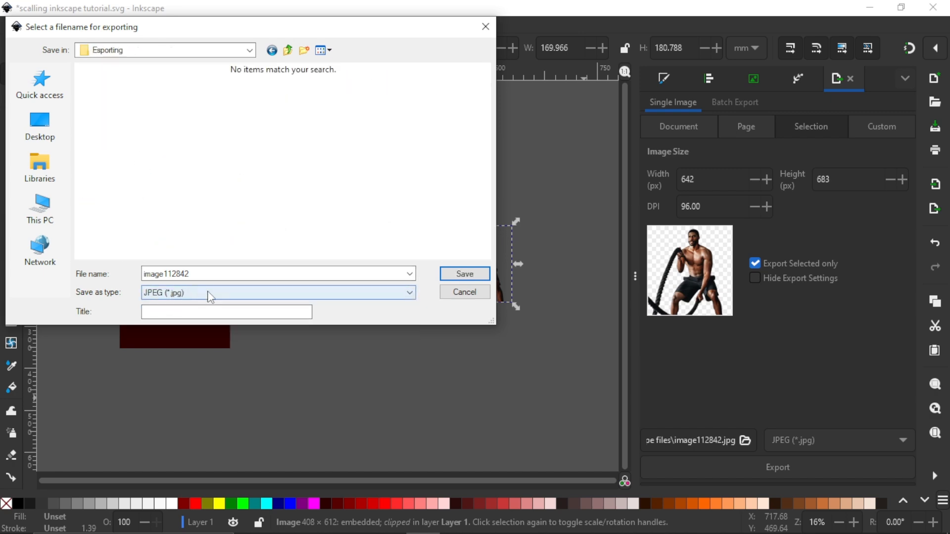
pyautogui.click(448, 277)
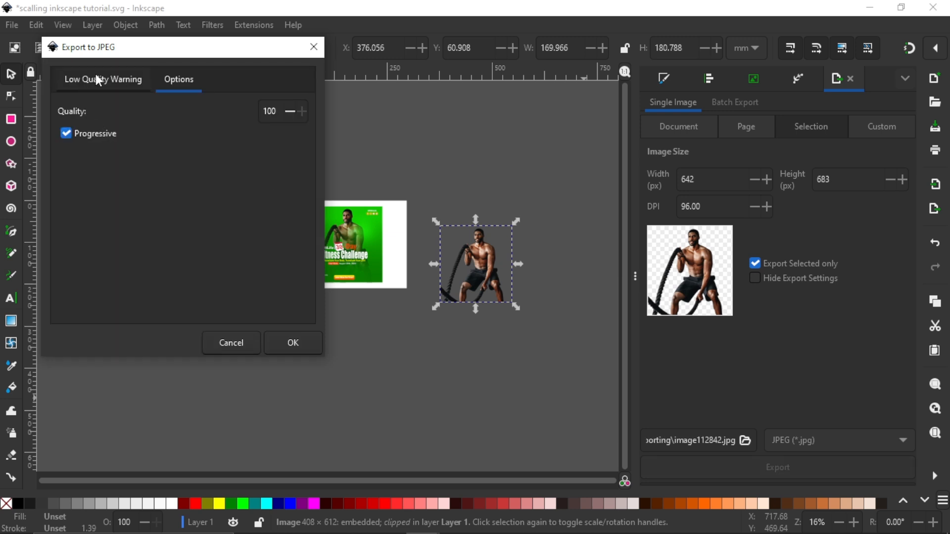
# - Review the JPEG low quality warning and export the athlete image at quality 100 with Progressive enabled
pyautogui.click(98, 80)
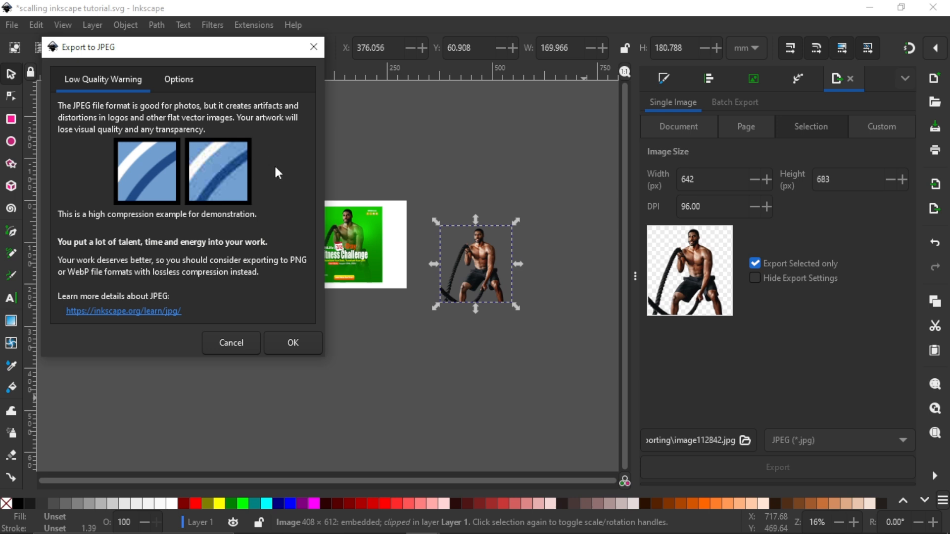
pyautogui.click(184, 81)
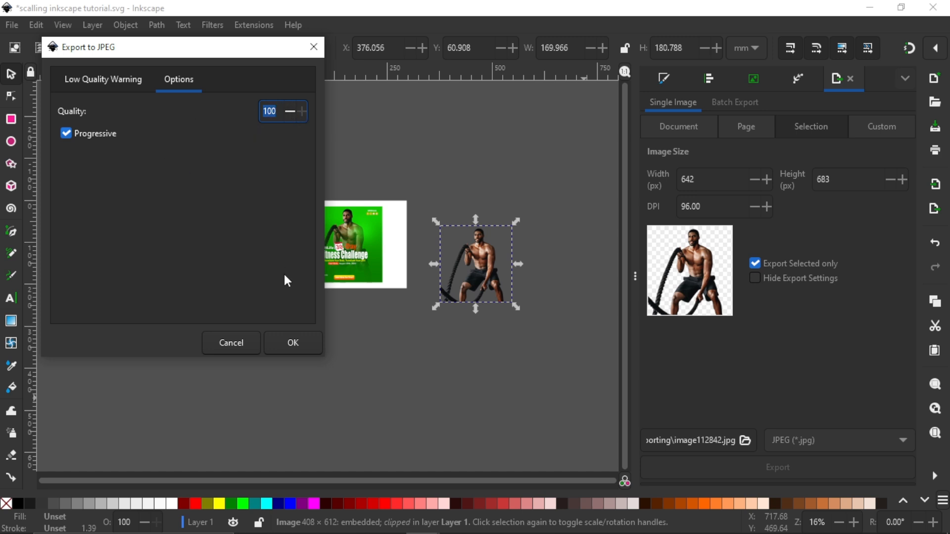
pyautogui.click(301, 338)
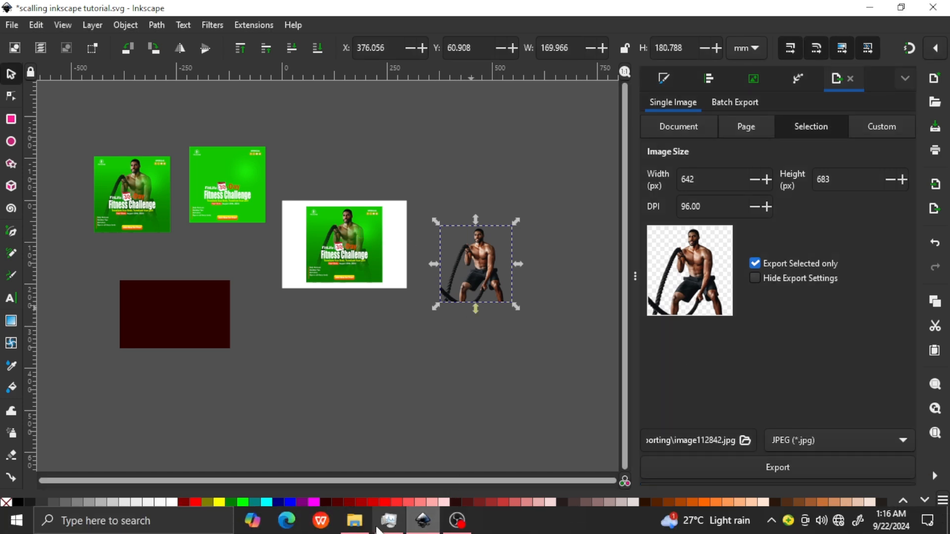
# - Switch to File Explorer, open the Esporting folder in Scaling Inkscape (Tutorial), and preview the exported image112842 file
pyautogui.click(354, 521)
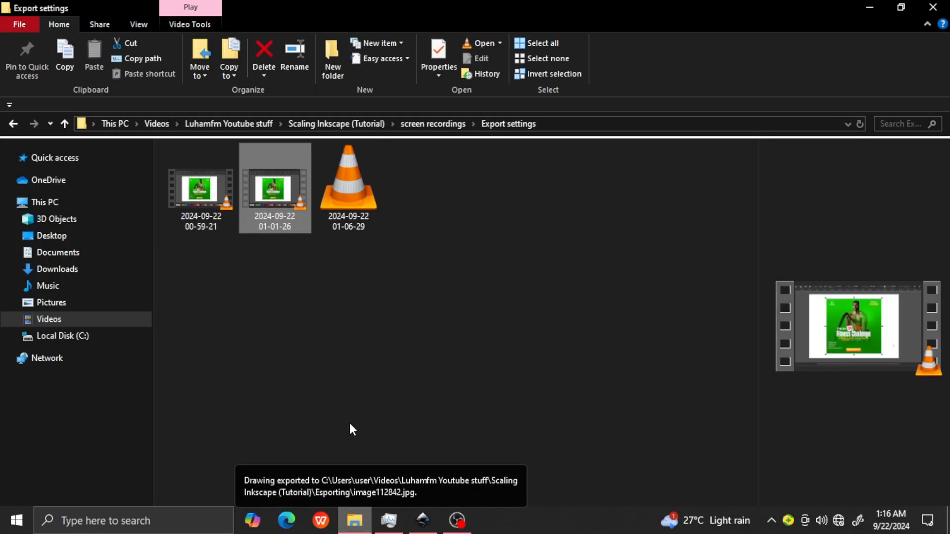
pyautogui.click(428, 126)
pyautogui.click(359, 123)
pyautogui.doubleClick(191, 180)
pyautogui.click(200, 183)
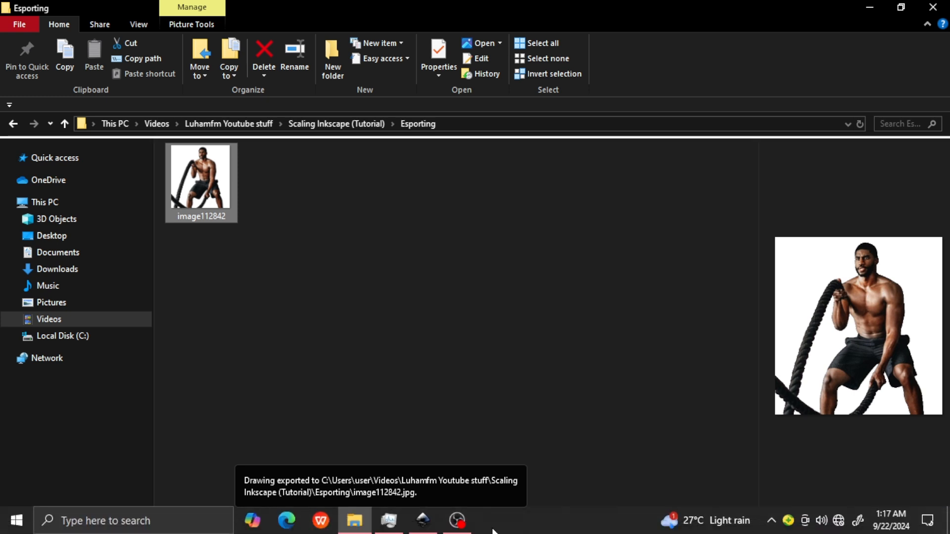
# - Switch back to Inkscape and change the export format to Portable Network Graphic (*.png)
pyautogui.click(425, 525)
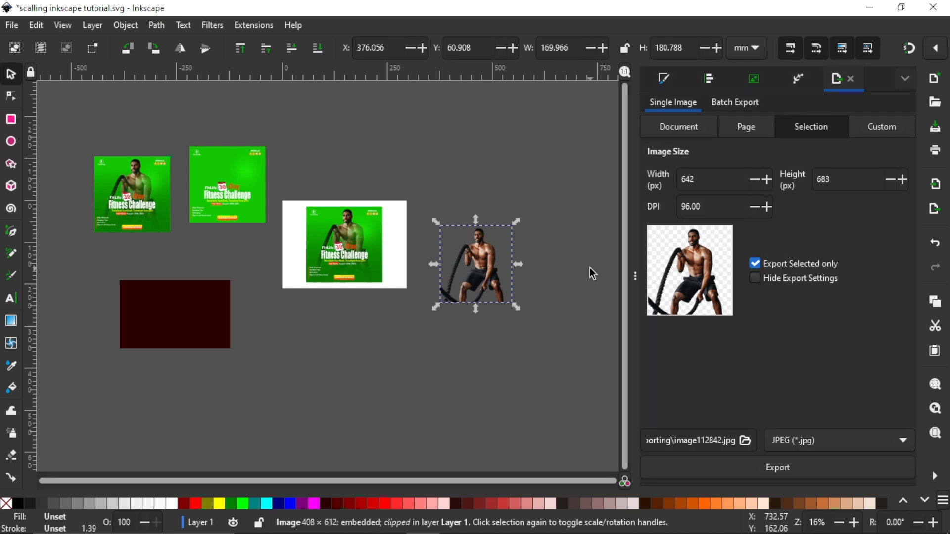
pyautogui.click(801, 441)
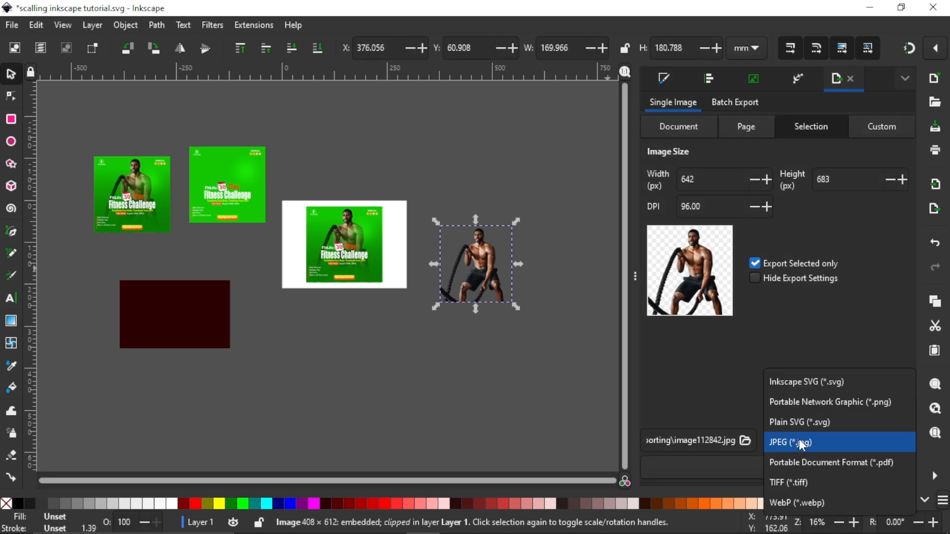
pyautogui.click(790, 405)
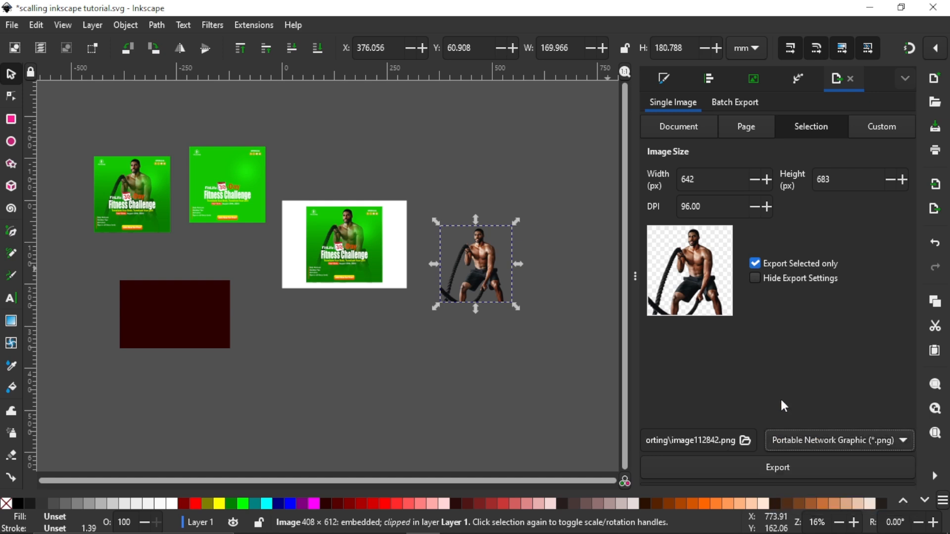
# - Set the PNG's export location to the Esporting folder in Scaling Inkscape (Tutorial), keeping the file name image112842
pyautogui.click(744, 441)
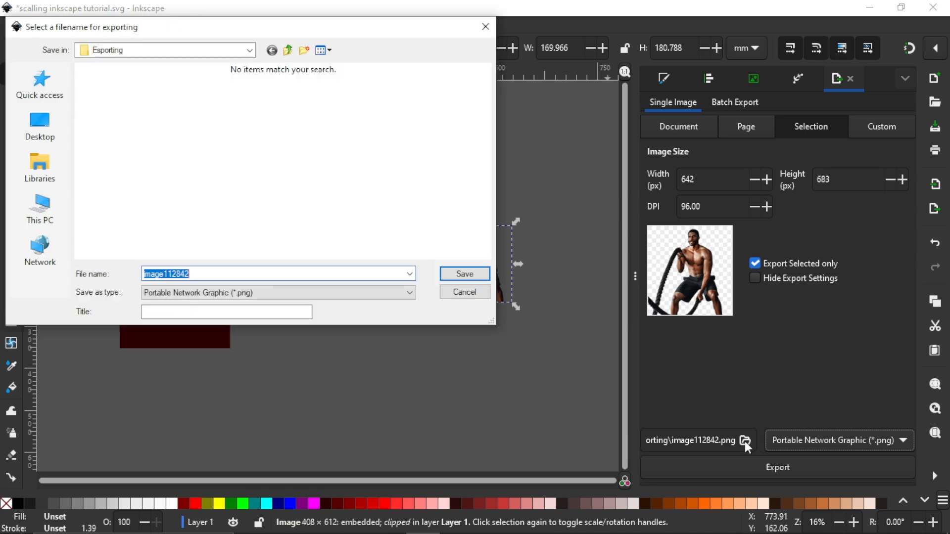
pyautogui.doubleClick(259, 213)
pyautogui.scroll(-5, 277, 198)
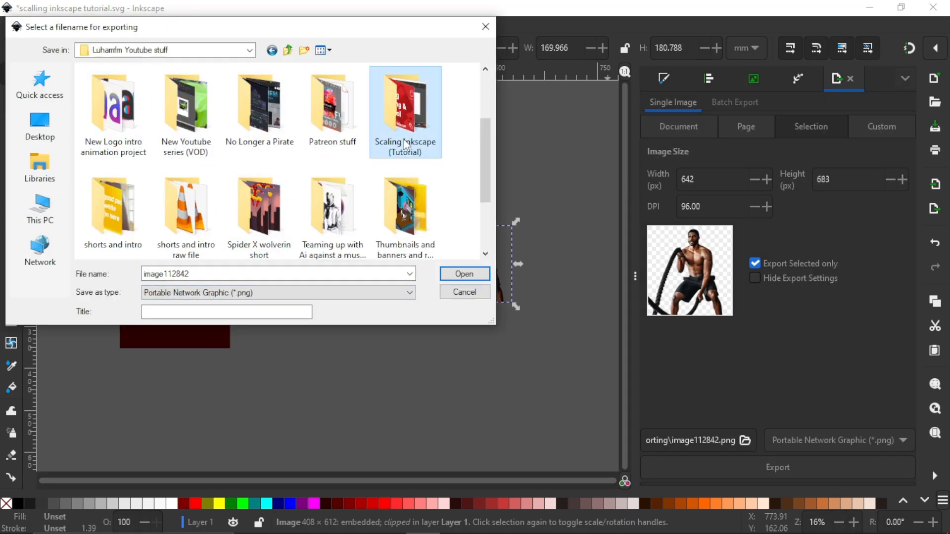
pyautogui.doubleClick(404, 139)
pyautogui.click(453, 274)
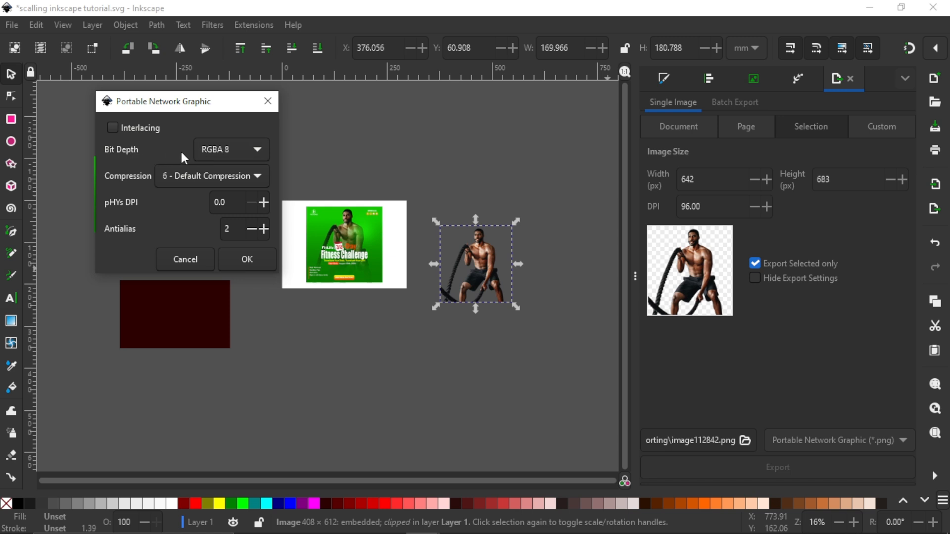
# - Review the PNG compression levels and pHYs DPI setting, keep 6 - Default Compression, and export the athlete image
pyautogui.click(172, 184)
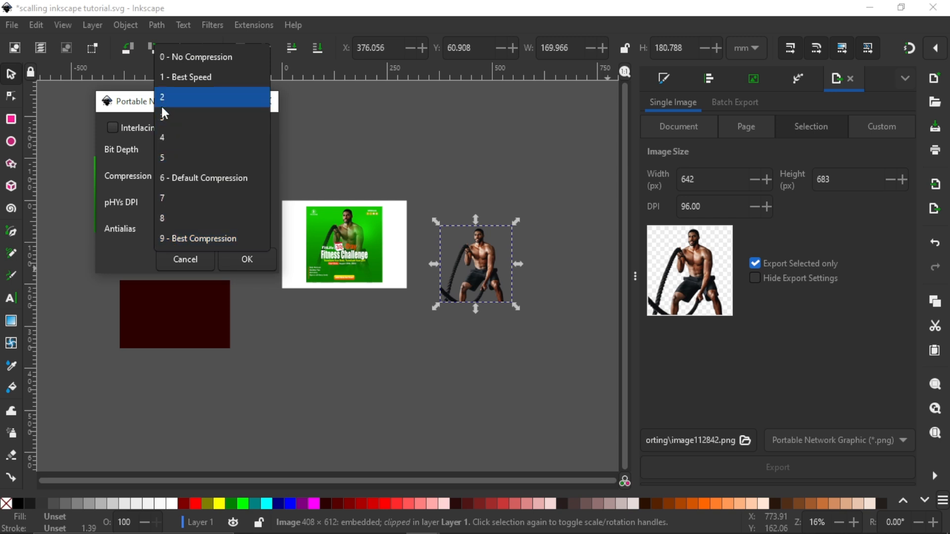
pyautogui.click(187, 183)
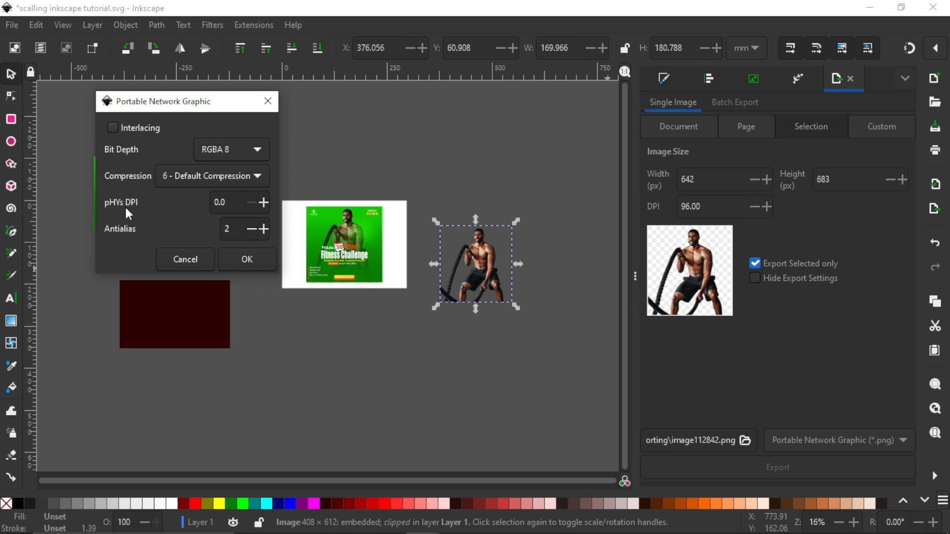
pyautogui.click(264, 202)
pyautogui.click(263, 203)
pyautogui.click(247, 268)
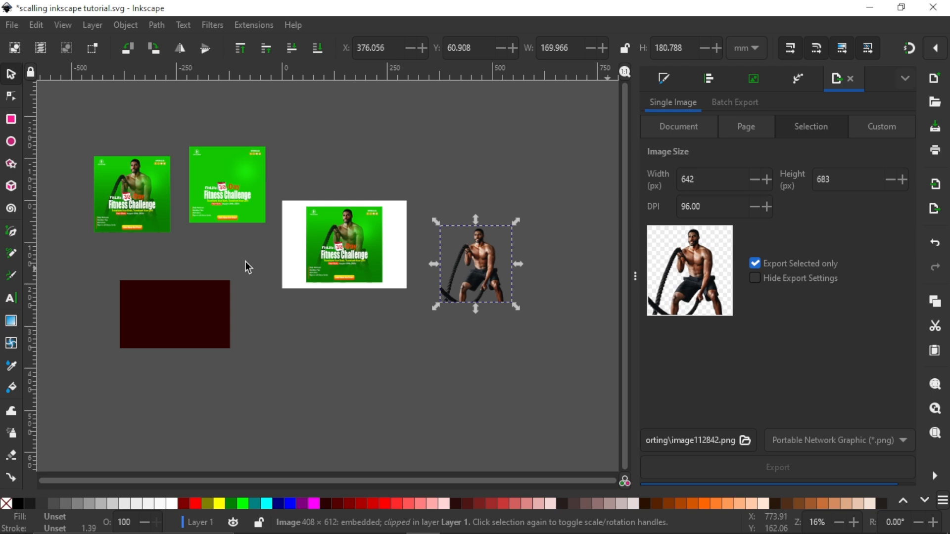
# - Switch to File Explorer and compare the backgrounds of the exported PNG and JPEG athlete images
pyautogui.click(354, 520)
pyautogui.click(283, 197)
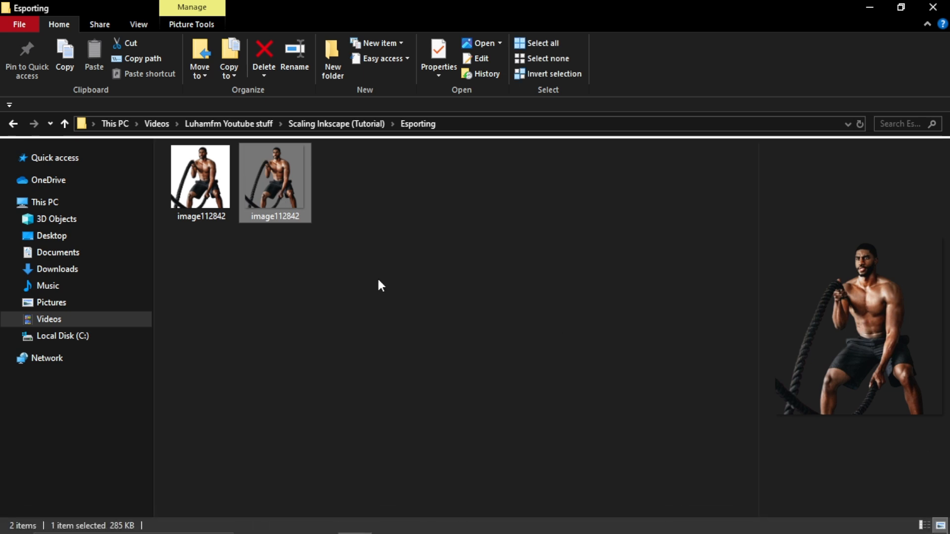
pyautogui.click(188, 193)
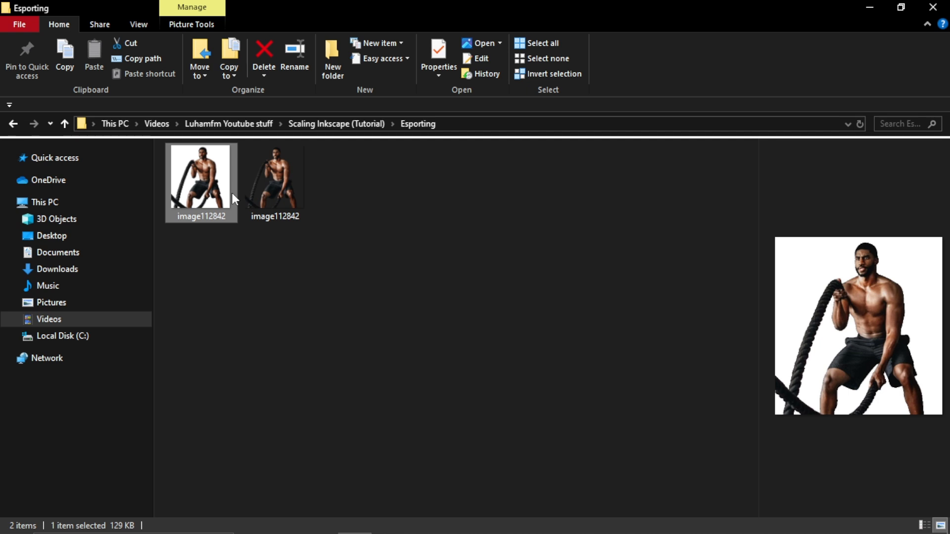
pyautogui.moveTo(231, 192)
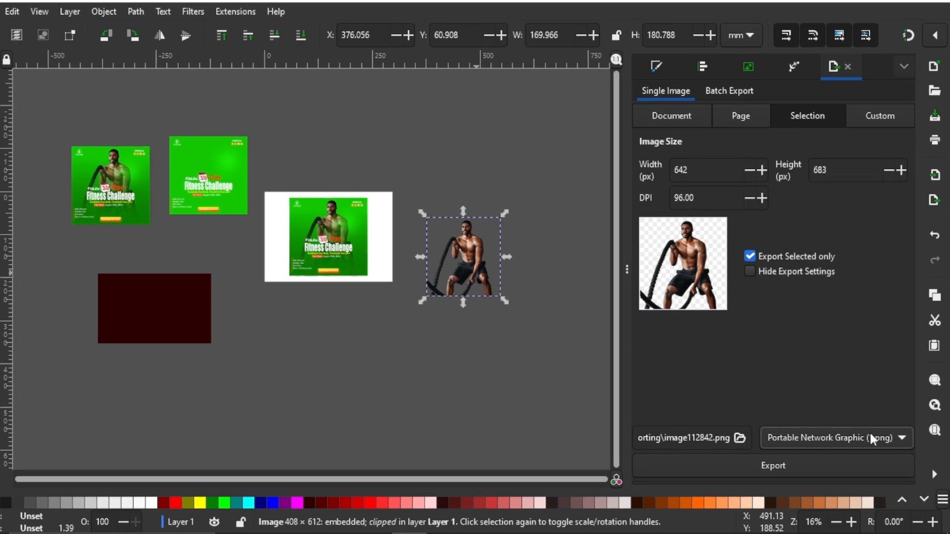
# - Review the export format list while keeping Portable Network Graphic (*.png), and select the flyer on the page
pyautogui.click(830, 429)
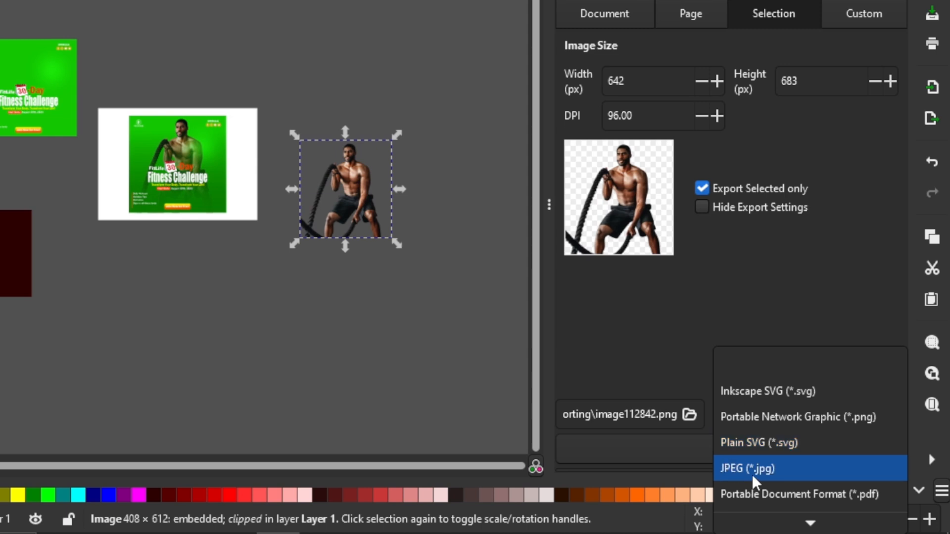
pyautogui.moveTo(809, 517)
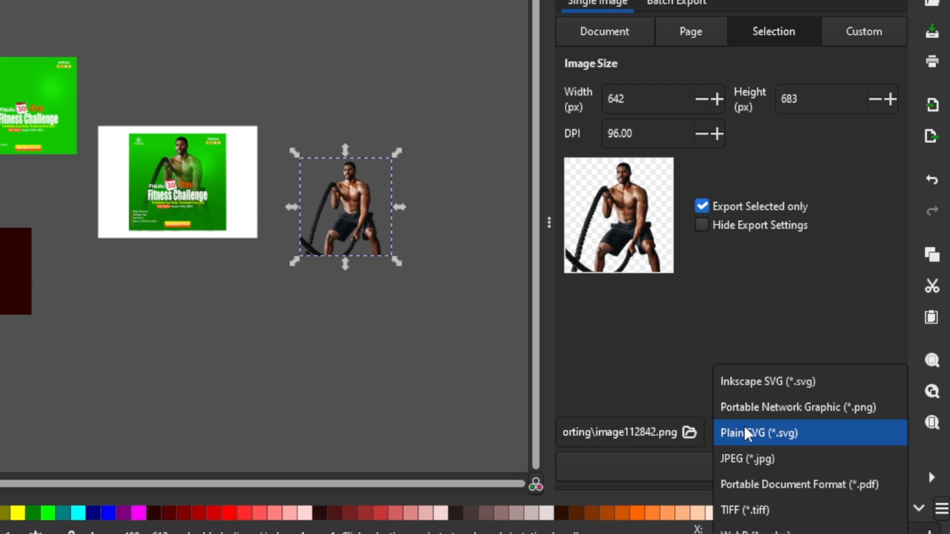
pyautogui.click(628, 347)
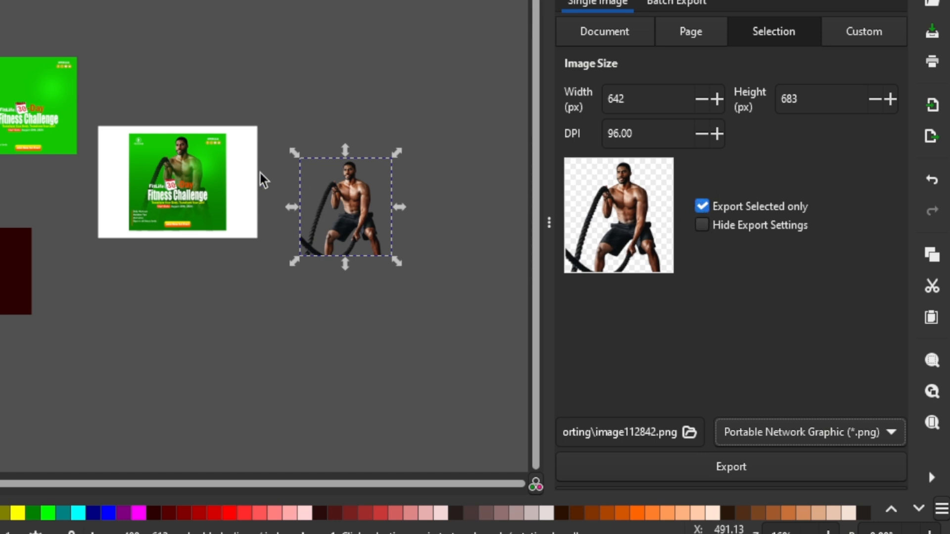
pyautogui.click(200, 198)
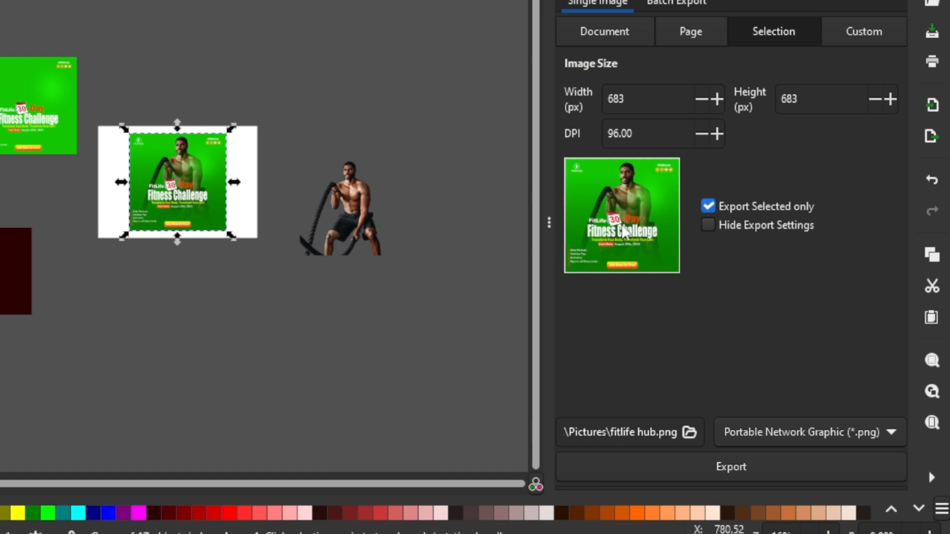
# - Select the dark red rectangle, set the export area to the whole document and turn off Export Selected only
pyautogui.click(14, 280)
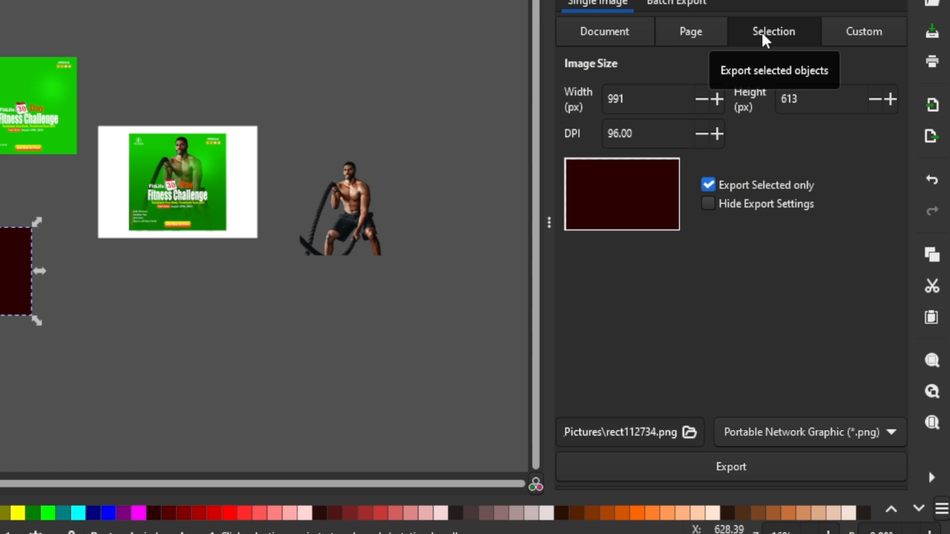
pyautogui.click(627, 29)
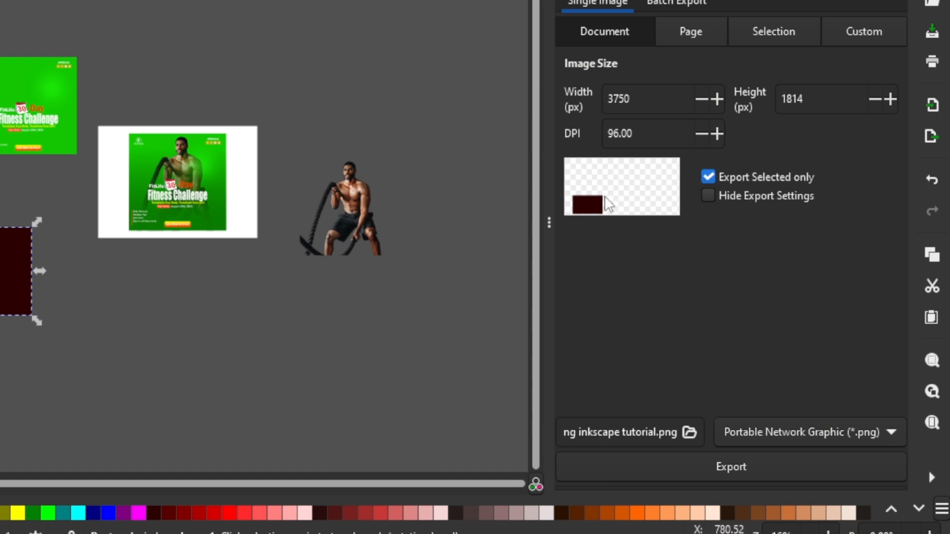
pyautogui.click(707, 179)
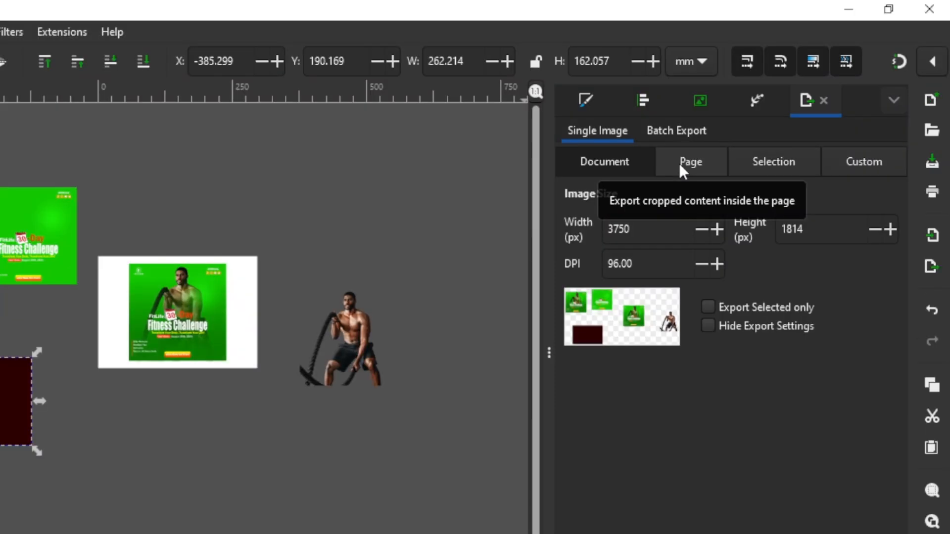
# - Set the export area to Page and scale the flyer on the page down to about 73 mm square
pyautogui.click(679, 162)
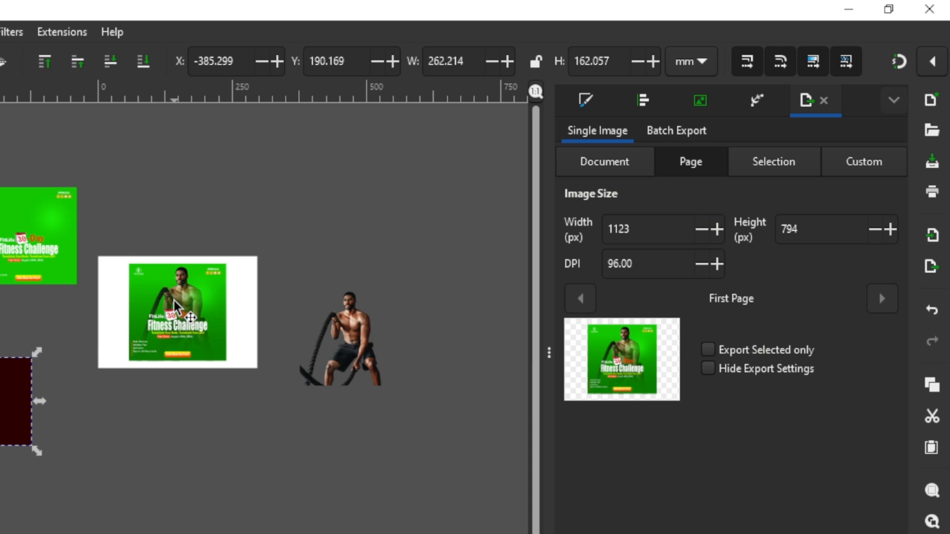
pyautogui.scroll(4, 174, 301)
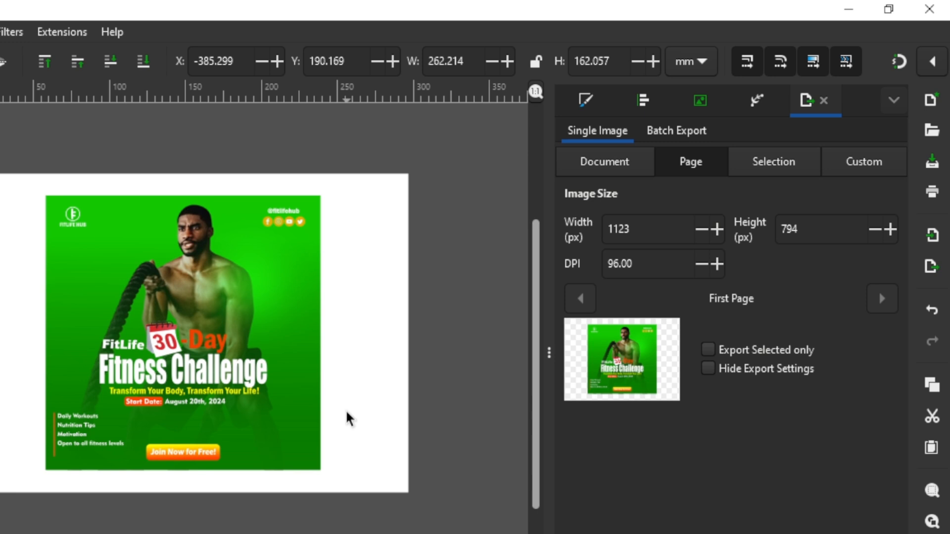
pyautogui.scroll(-1, 277, 261)
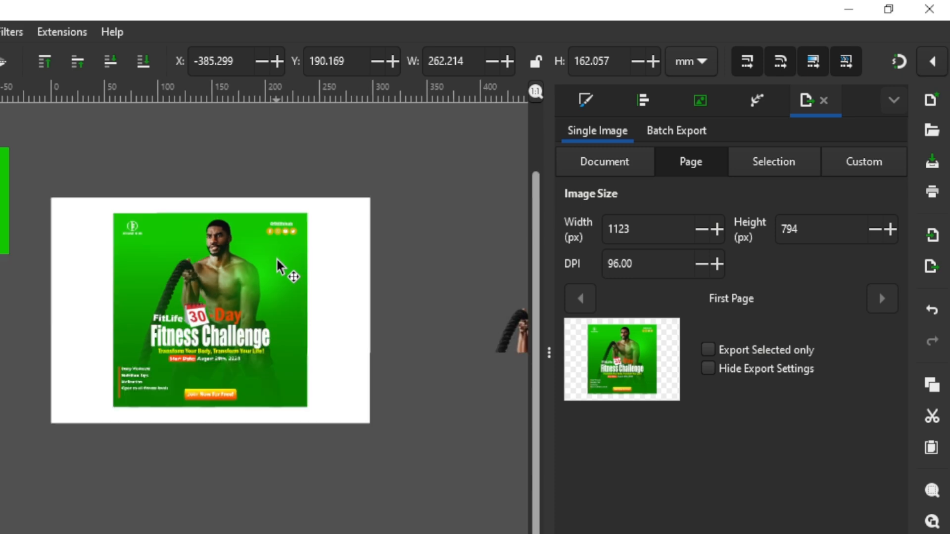
pyautogui.scroll(-1, 278, 261)
pyautogui.click(292, 260)
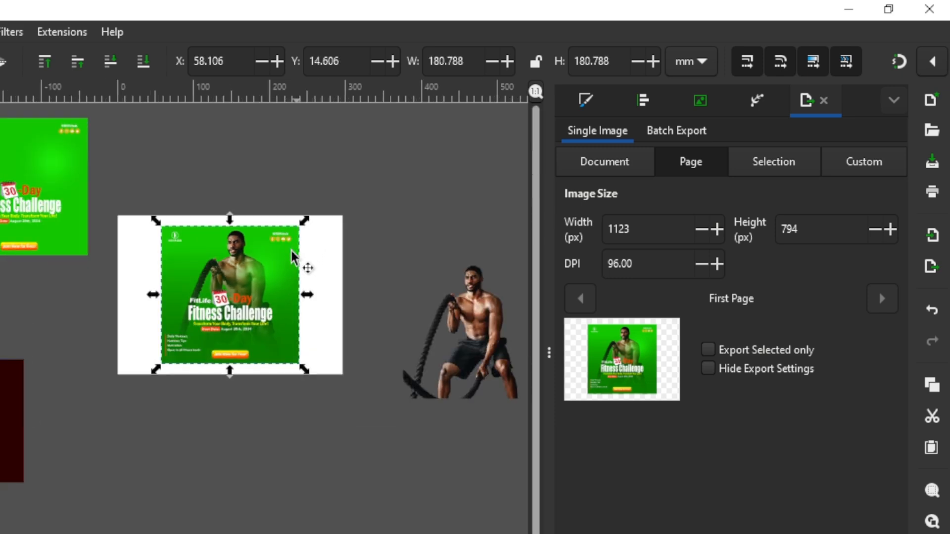
pyautogui.moveTo(304, 220); pyautogui.dragTo(152, 275)
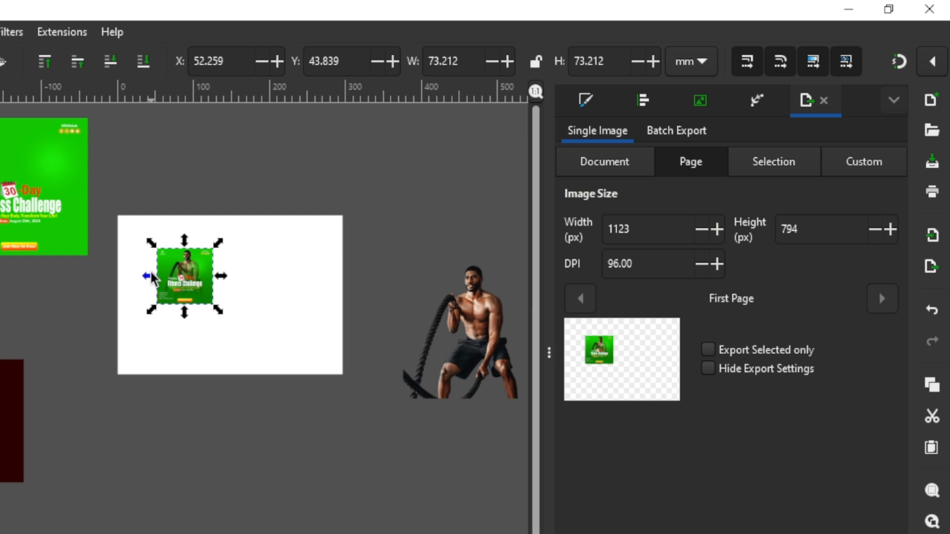
# - Move the athlete image onto the page beside the small flyer, at about X 104 mm and Y 7 mm
pyautogui.click(484, 330)
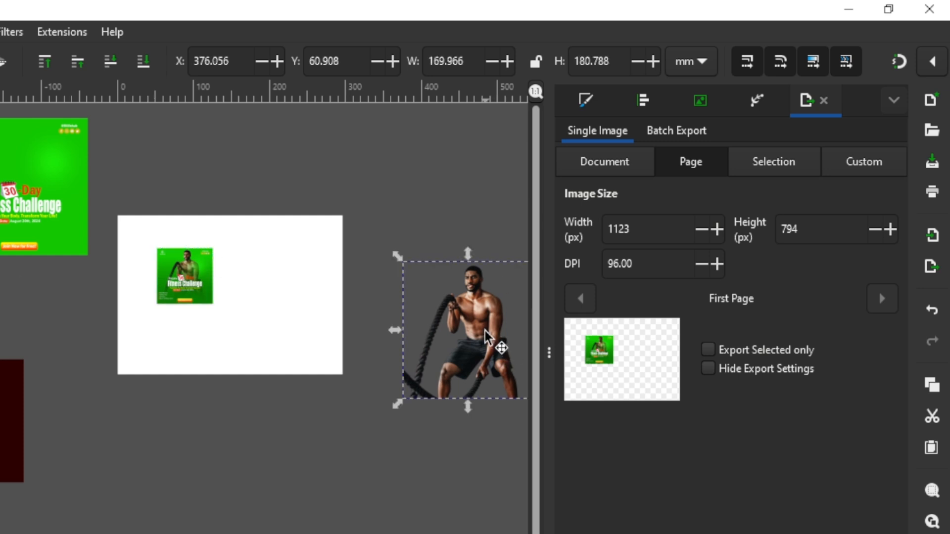
pyautogui.moveTo(485, 332); pyautogui.dragTo(236, 309)
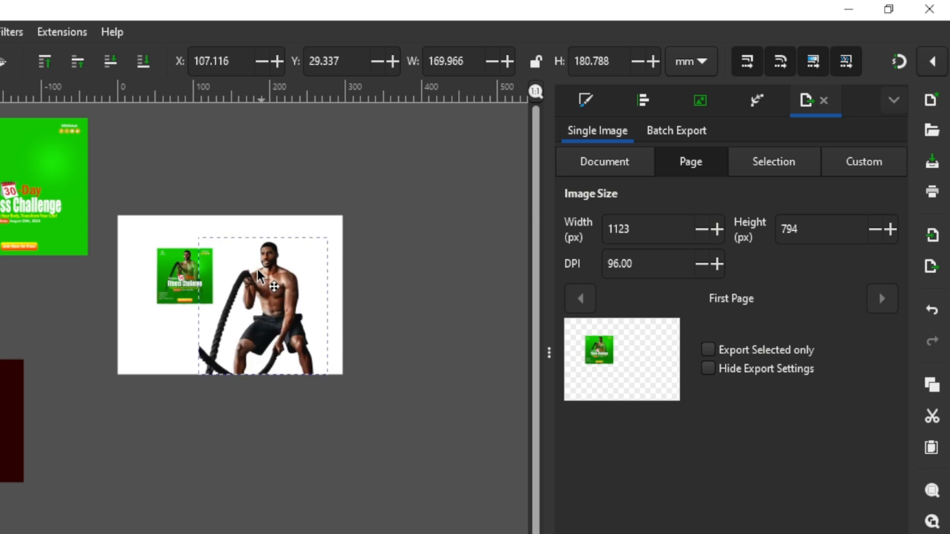
pyautogui.moveTo(257, 270); pyautogui.dragTo(285, 283)
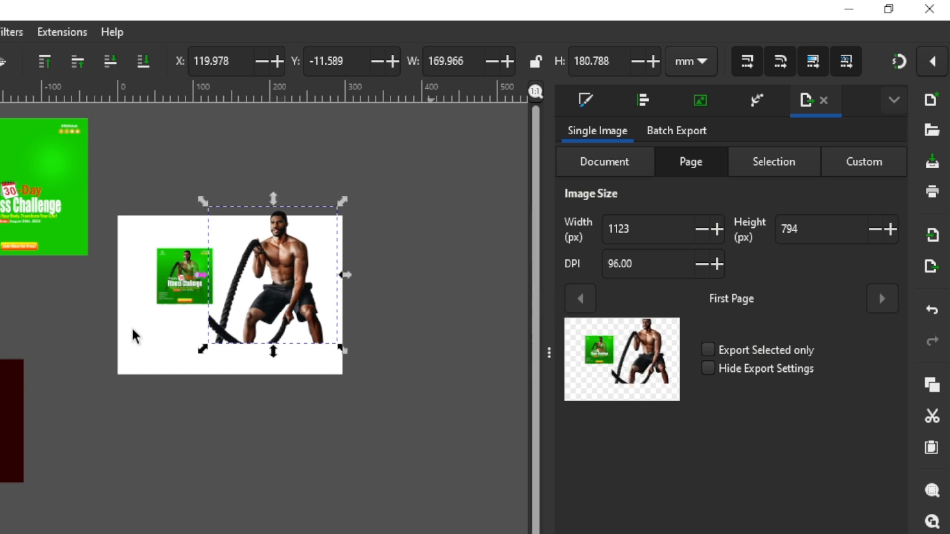
pyautogui.moveTo(265, 289)
pyautogui.mouseDown()
pyautogui.moveTo(257, 301)
pyautogui.moveTo(264, 289)
pyautogui.mouseUp()
# - Select the flyer on the page and limit the page export to selected objects only
pyautogui.click(180, 269)
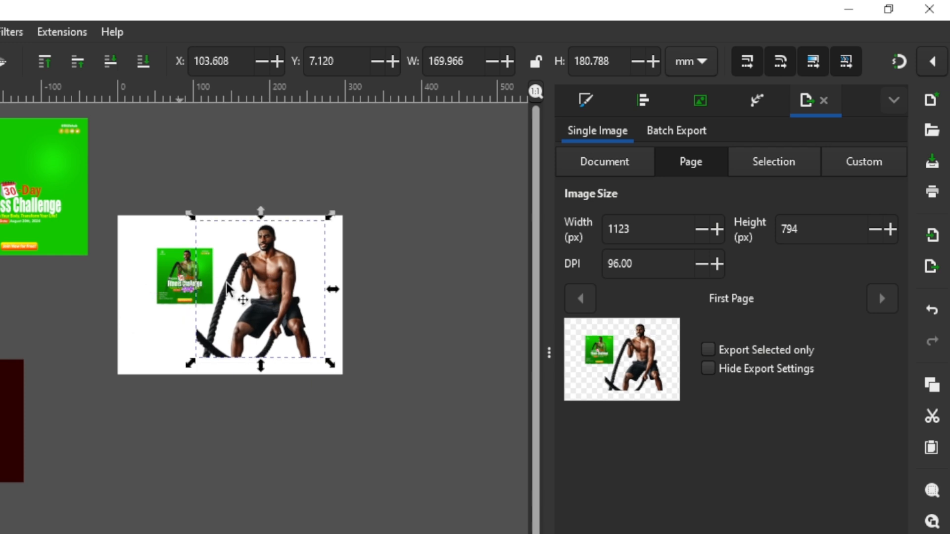
pyautogui.click(265, 288)
pyautogui.click(180, 295)
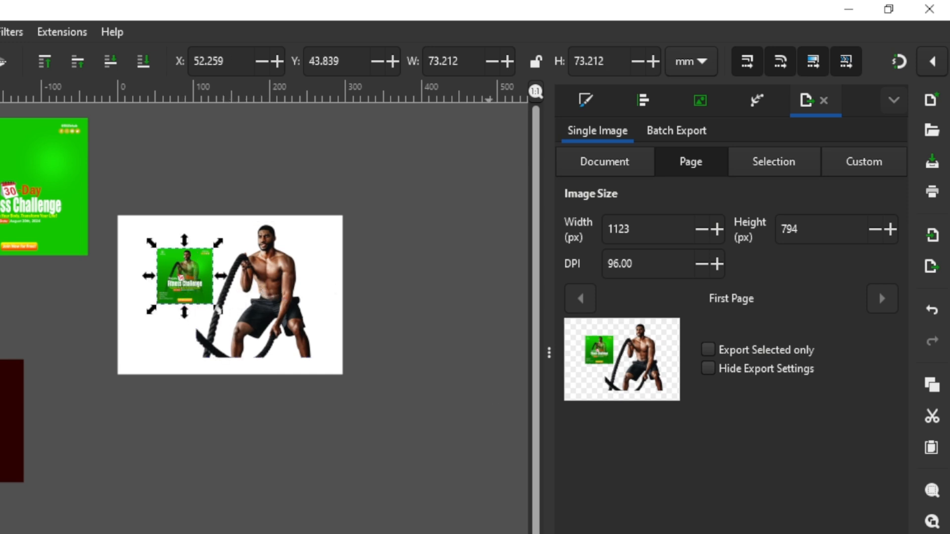
pyautogui.click(708, 351)
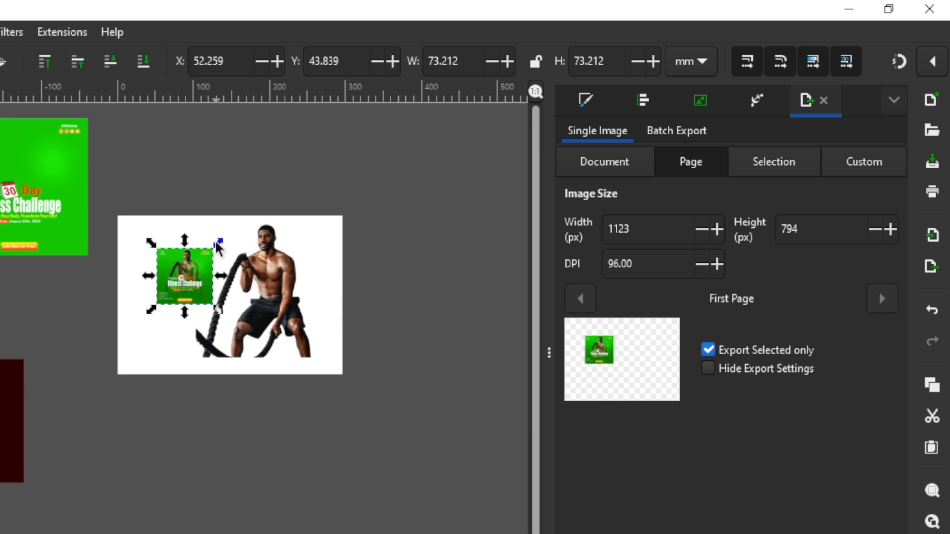
# - Enlarge the flyer to about 171 mm square and position it on the page behind the athlete, at about X 64 mm and Y 27 mm
pyautogui.moveTo(217, 245); pyautogui.dragTo(290, 190)
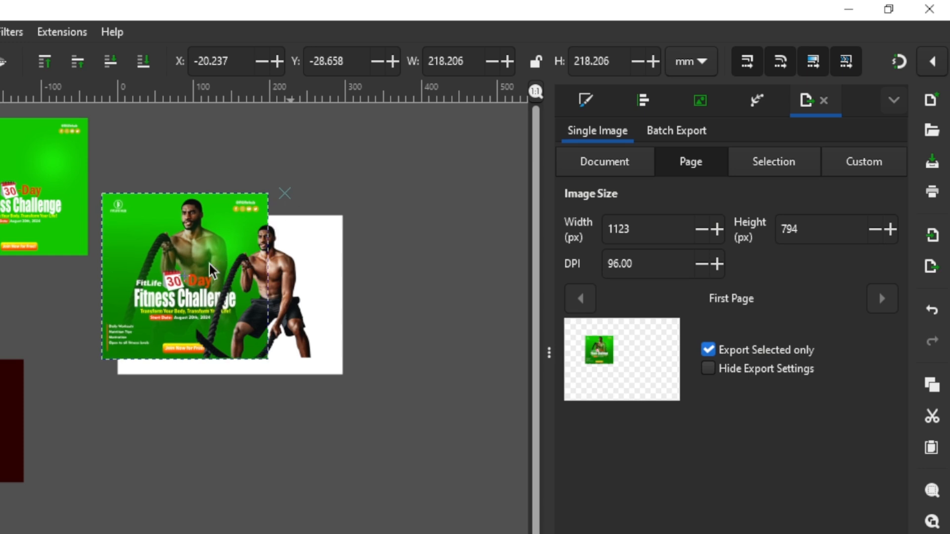
pyautogui.moveTo(248, 270); pyautogui.dragTo(270, 291)
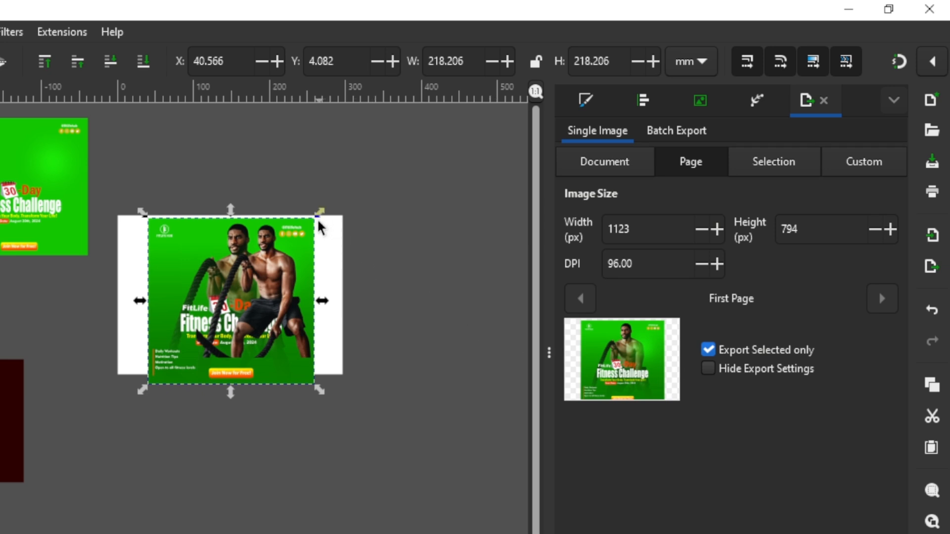
pyautogui.moveTo(318, 224); pyautogui.dragTo(316, 238)
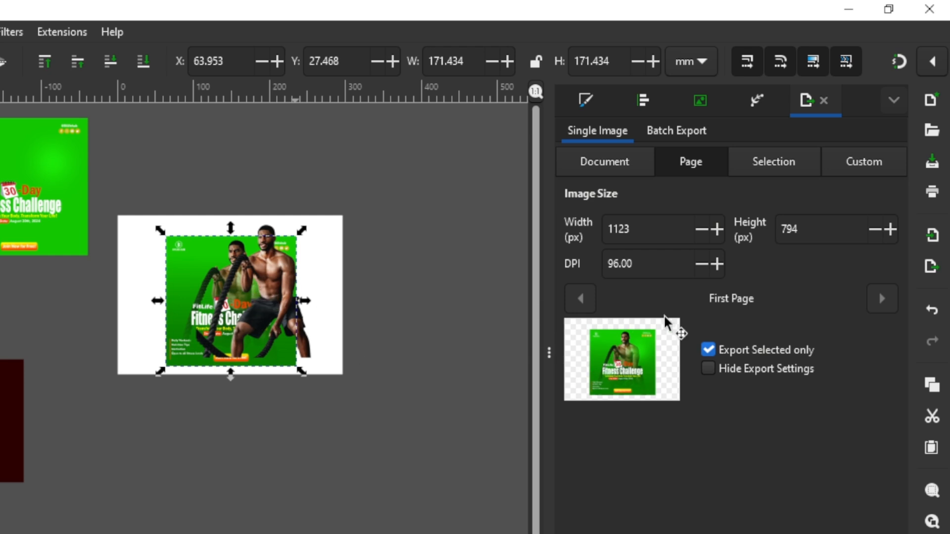
# - Compare the page export preview with Export Selected only off and on, ending with the option on and the flyer selected
pyautogui.click(711, 351)
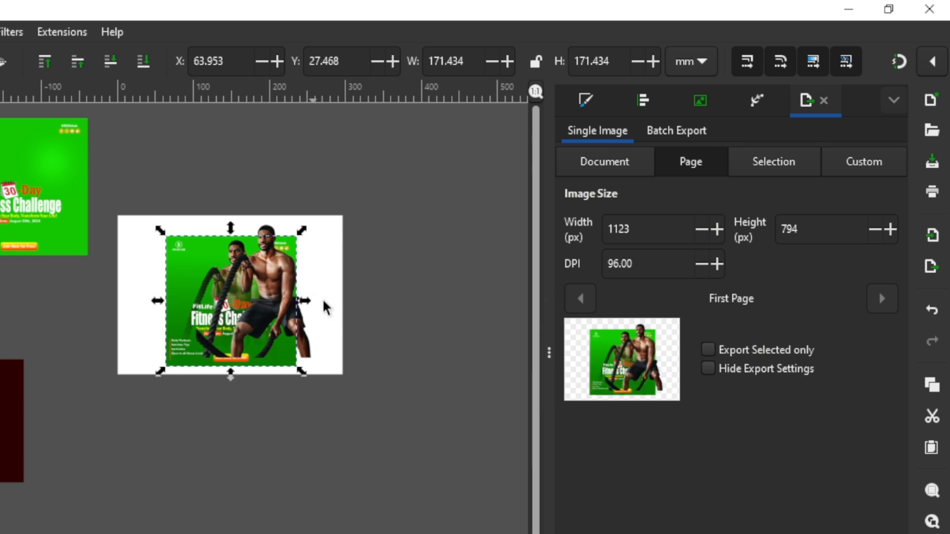
pyautogui.click(327, 307)
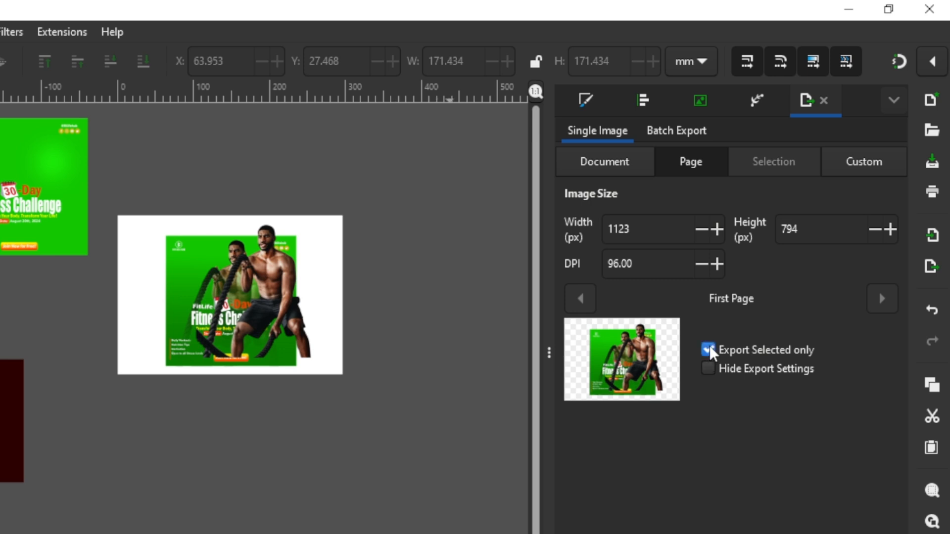
pyautogui.click(188, 298)
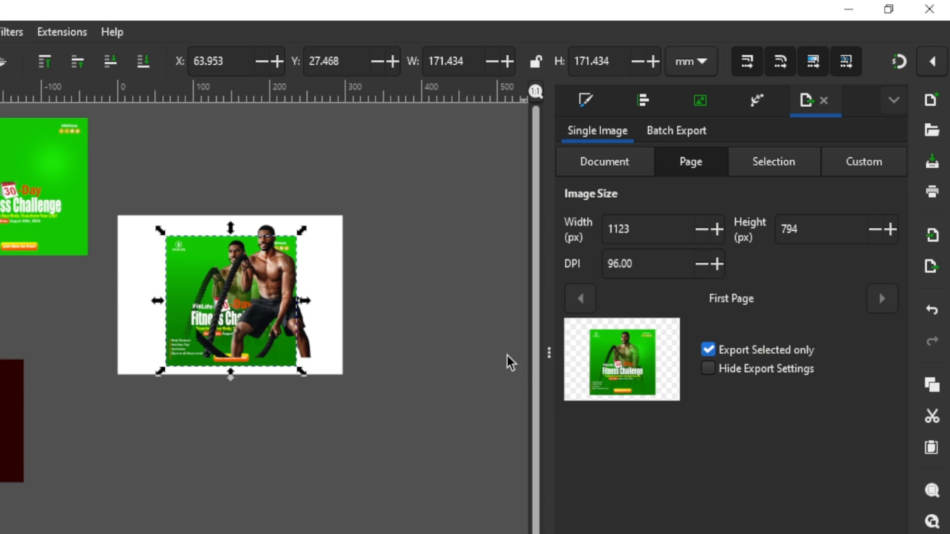
# - Preview the flyer and the athlete image with the Selection export area, and examine the flyer in the Custom export area
pyautogui.click(764, 161)
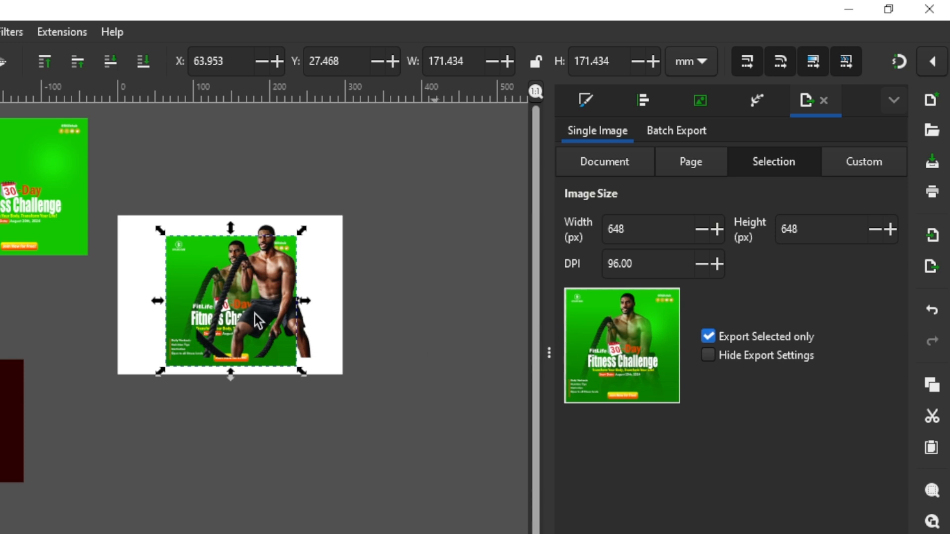
pyautogui.click(10, 421)
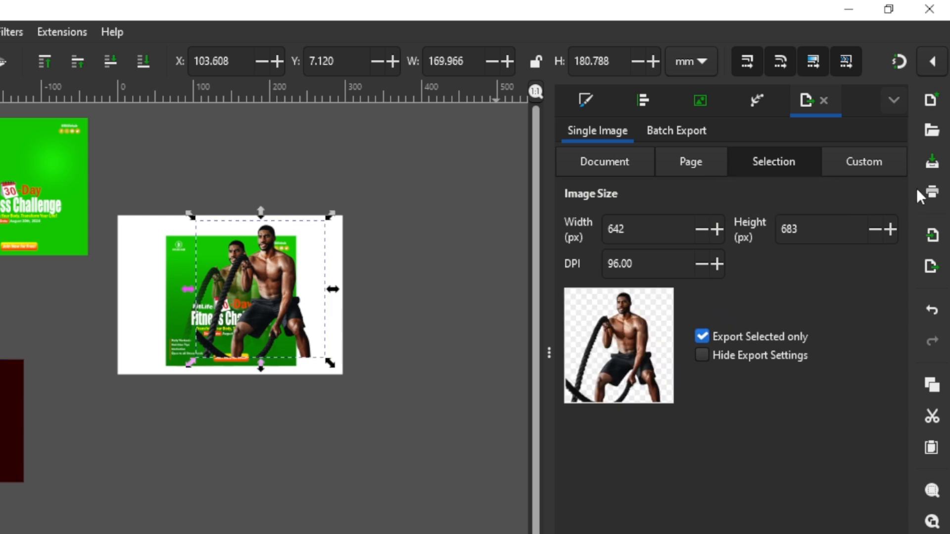
pyautogui.click(866, 160)
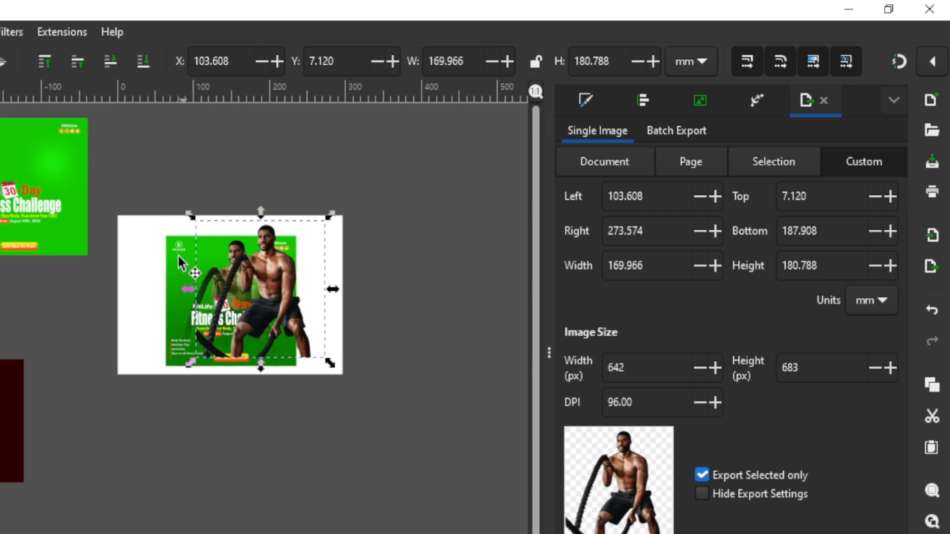
pyautogui.click(168, 240)
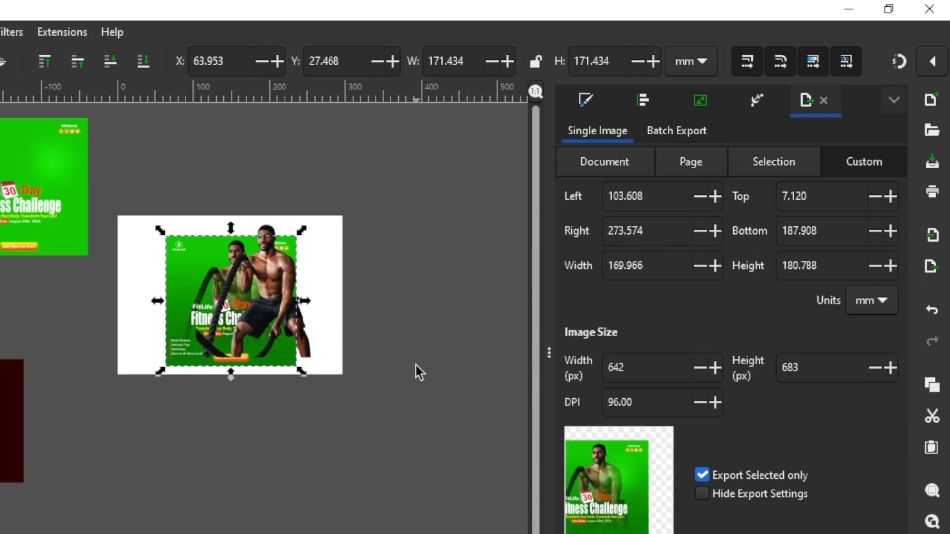
# - Compare the Document, Page and Selection export areas, and select a flyer outside the page for the selection export
pyautogui.click(593, 162)
pyautogui.click(689, 161)
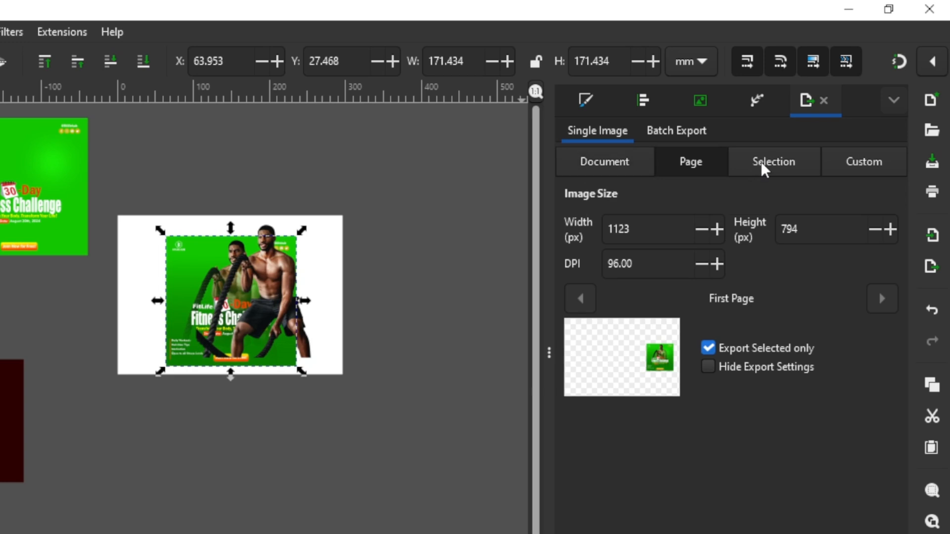
pyautogui.click(761, 162)
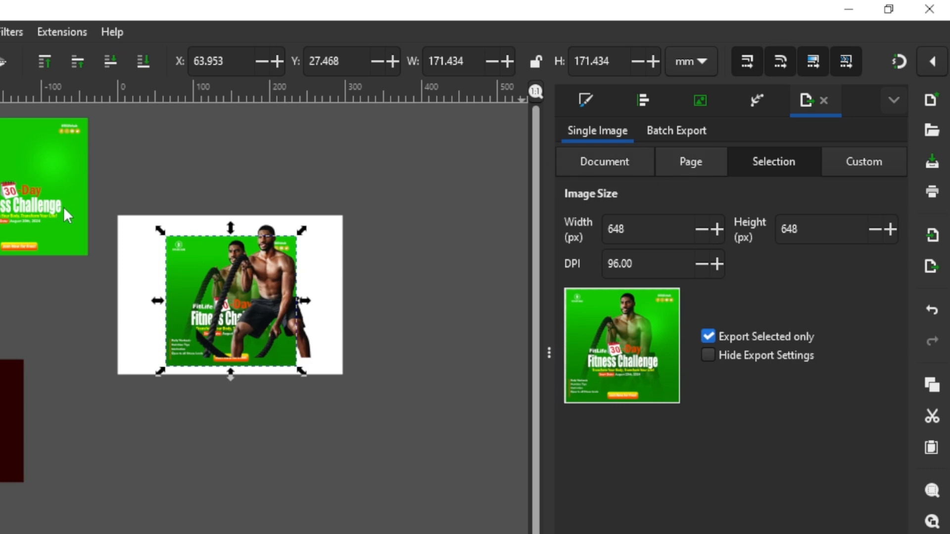
pyautogui.click(0, 205)
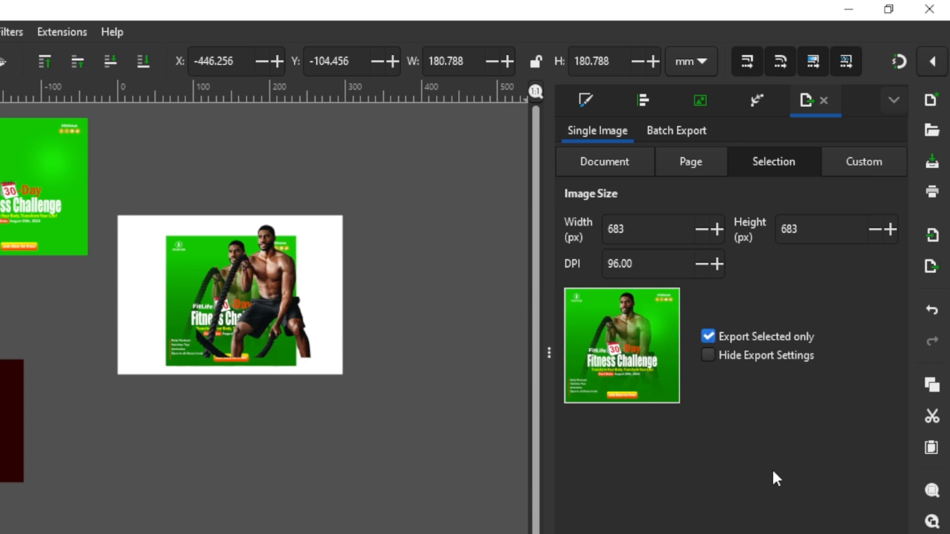
# - Review the export formats while keeping Portable Network Graphic (*.png), and set the export area to Custom with Export Selected only off
pyautogui.click(737, 491)
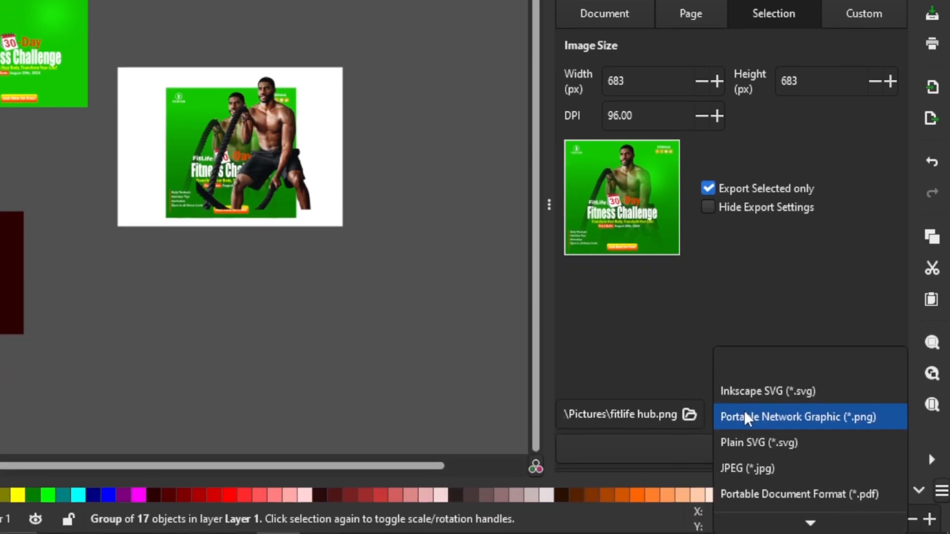
pyautogui.click(673, 358)
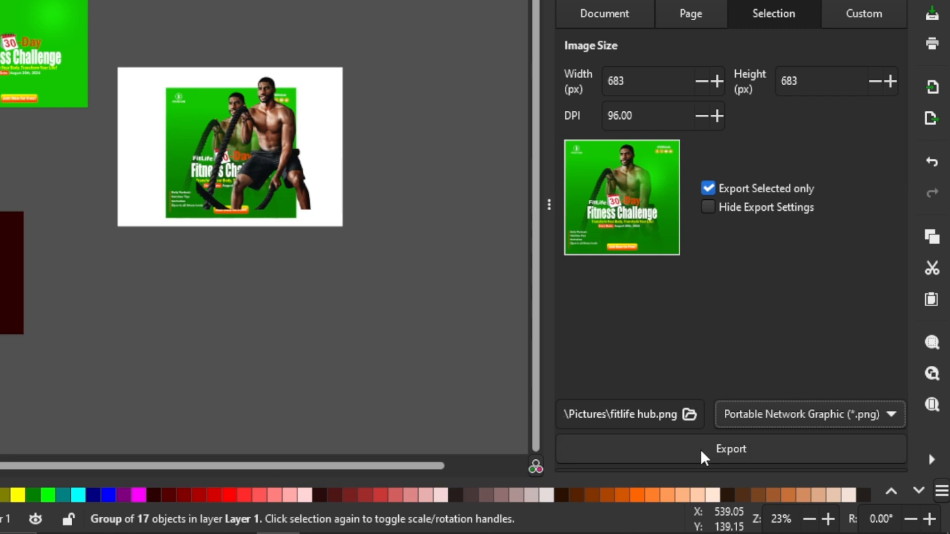
pyautogui.click(839, 15)
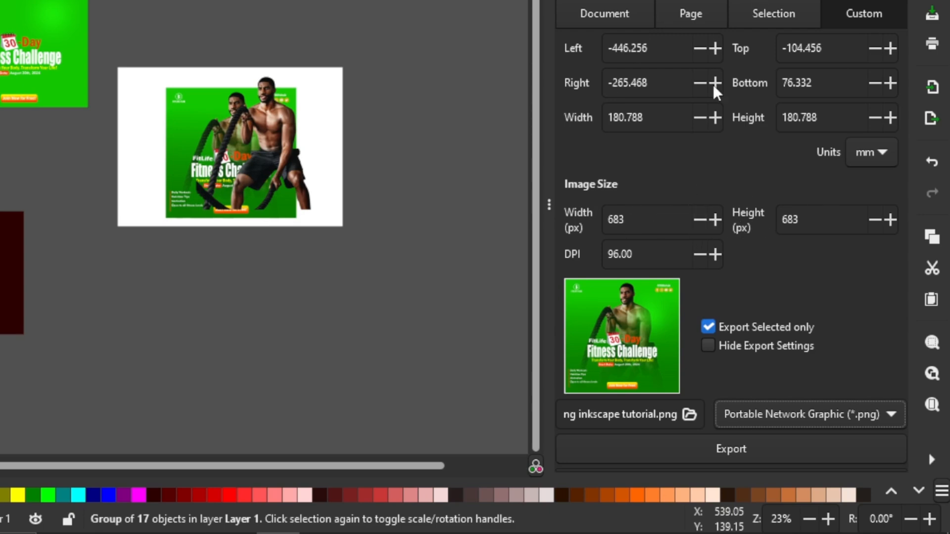
pyautogui.click(708, 327)
# - Switch to batch export and select the flyer on the page as the item to export
pyautogui.click(12, 272)
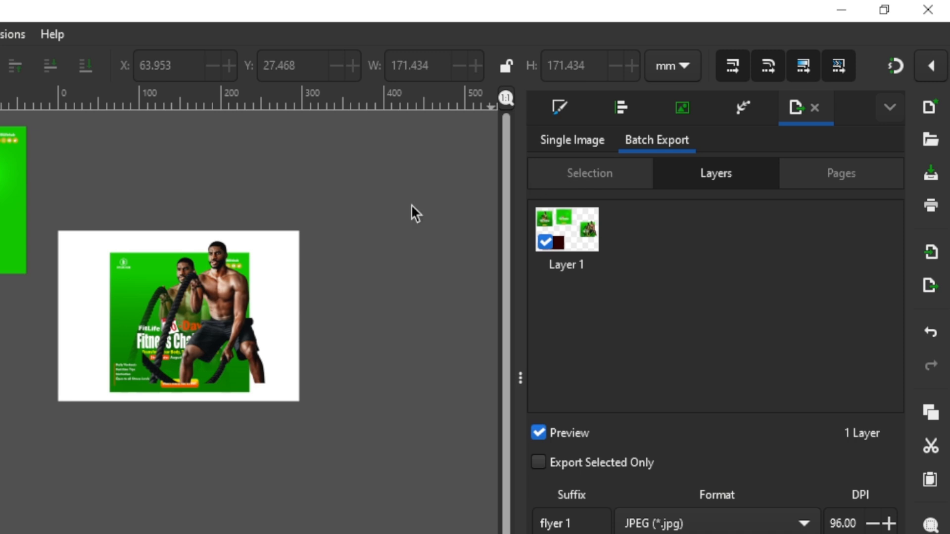
pyautogui.click(3, 251)
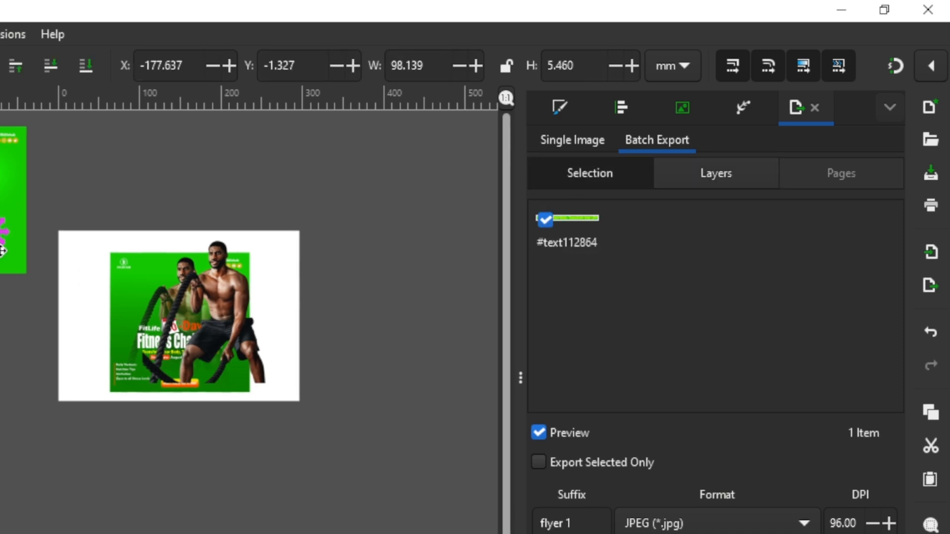
pyautogui.click(131, 320)
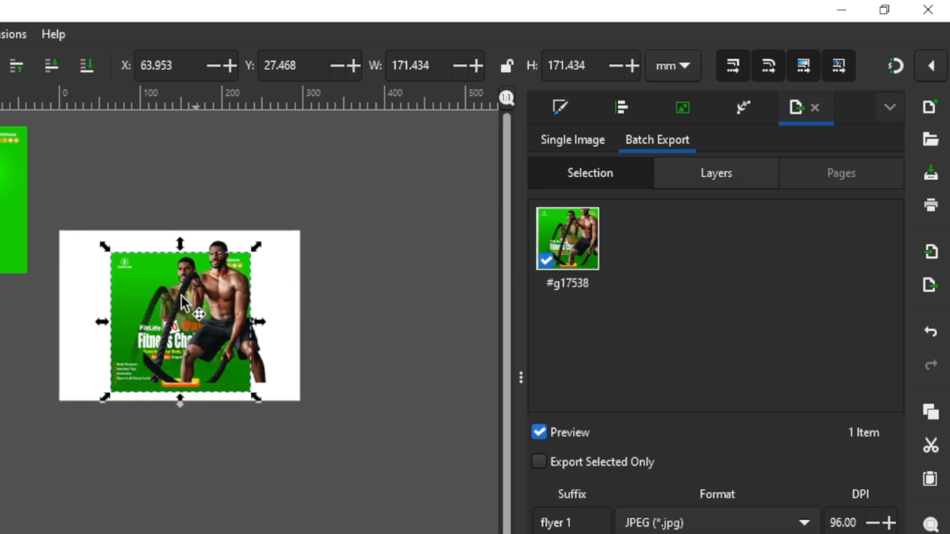
pyautogui.click(153, 310)
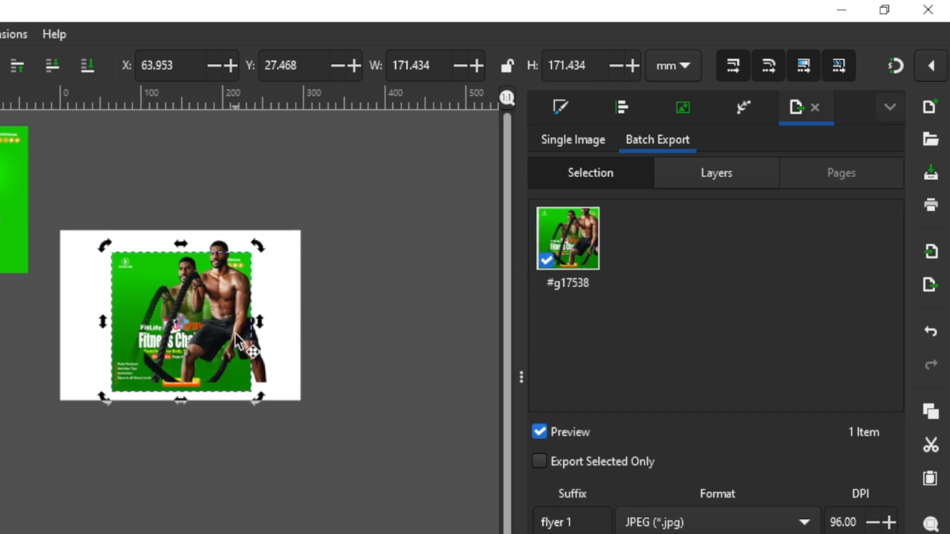
# - Move the athlete image clear of the flyer to the page's right edge, at about X 256 mm and Y 22 mm
pyautogui.click(319, 289)
pyautogui.moveTo(284, 295); pyautogui.dragTo(184, 312)
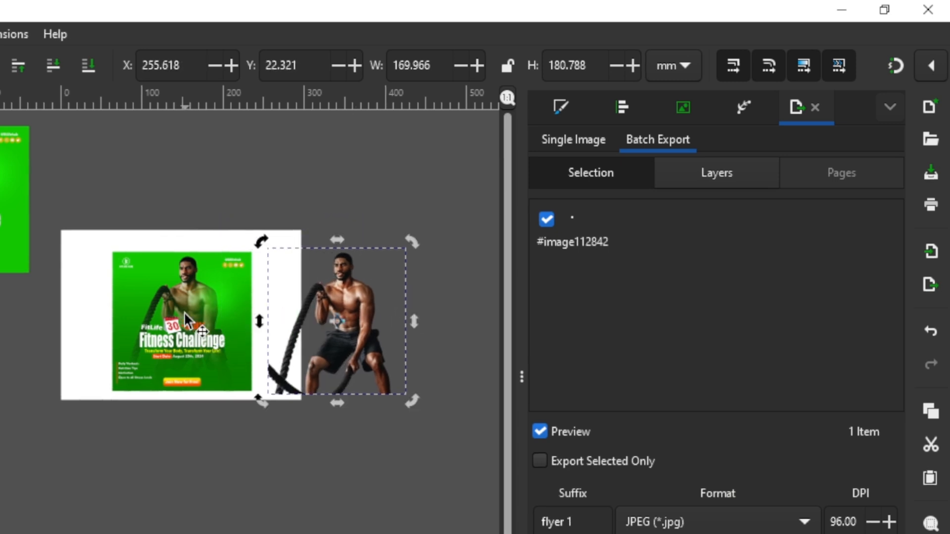
# - Select the flyer on the page, the athlete image and the dark red rectangle together as the batch export items
pyautogui.click(184, 312)
pyautogui.press('Tab')
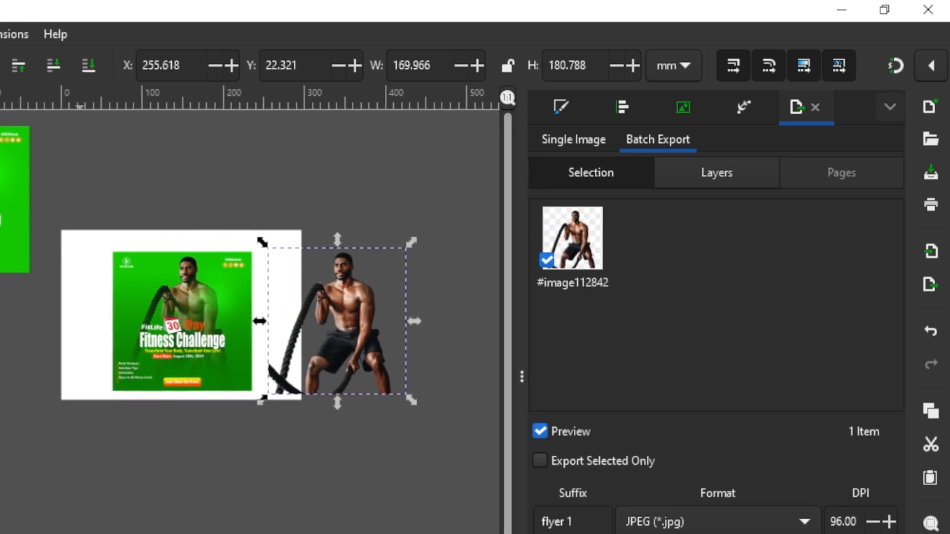
pyautogui.press('Tab')
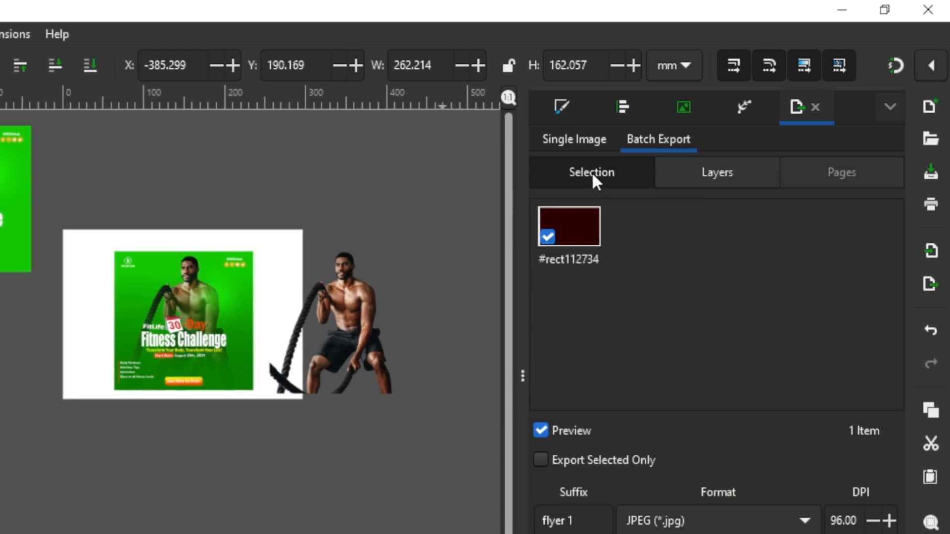
pyautogui.click(181, 361)
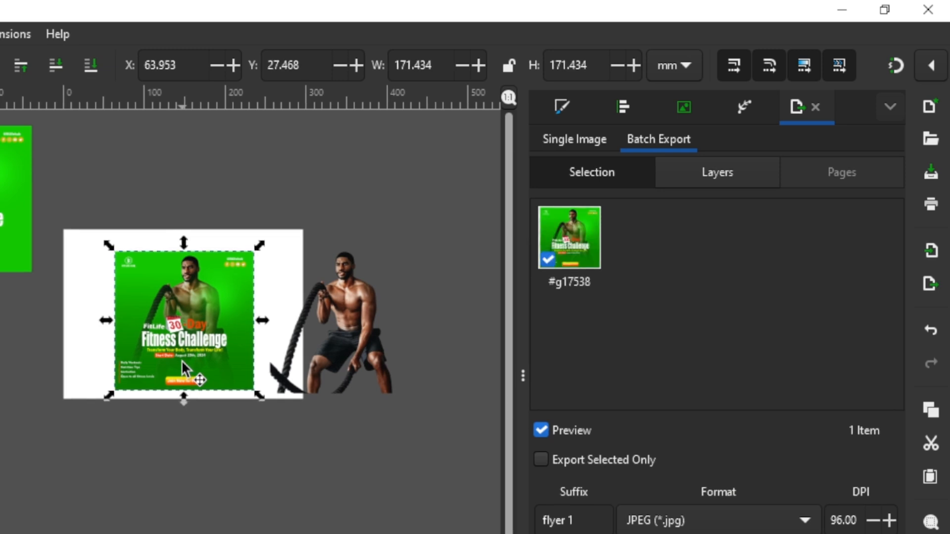
pyautogui.keyDown('shift'); pyautogui.click(372, 357); pyautogui.keyUp('shift')
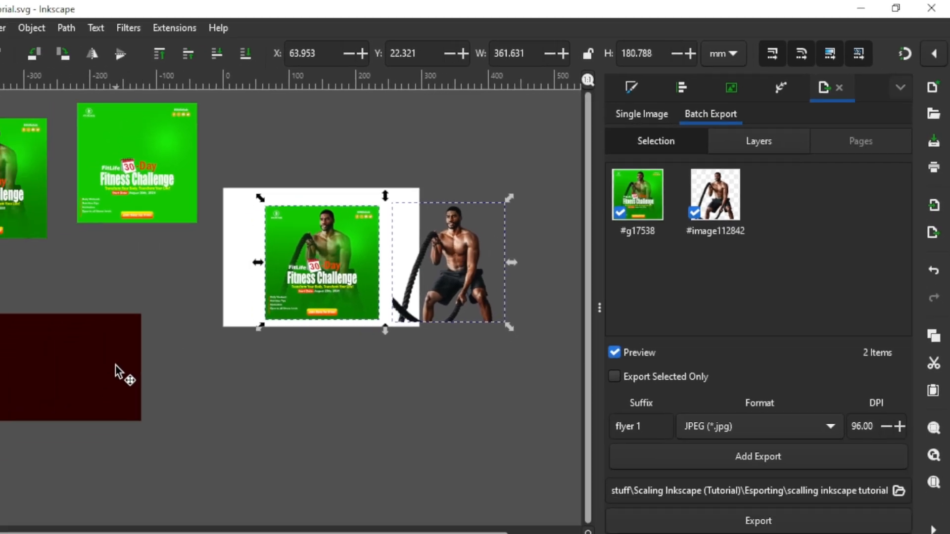
pyautogui.keyDown('shift'); pyautogui.click(119, 372); pyautogui.keyUp('shift')
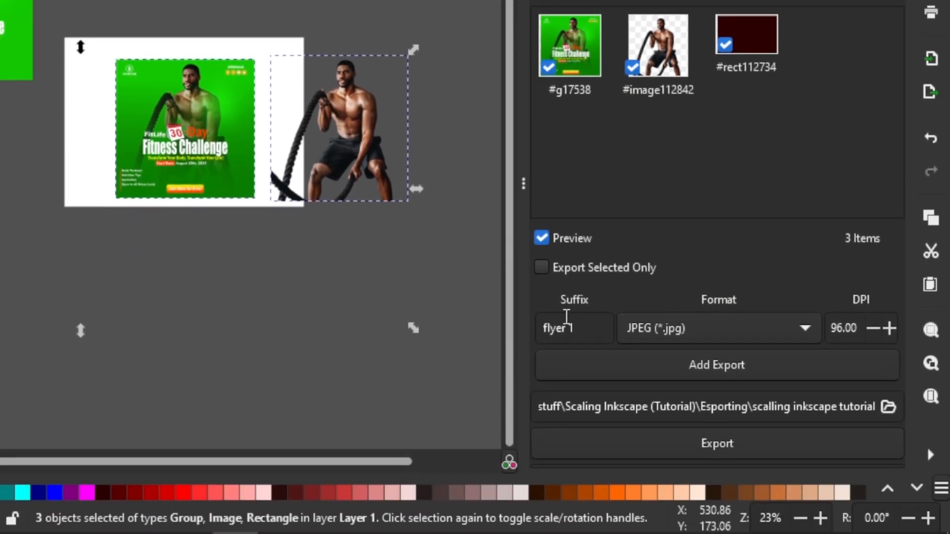
# - Set the batch export suffix to "batch export"
pyautogui.click(586, 443)
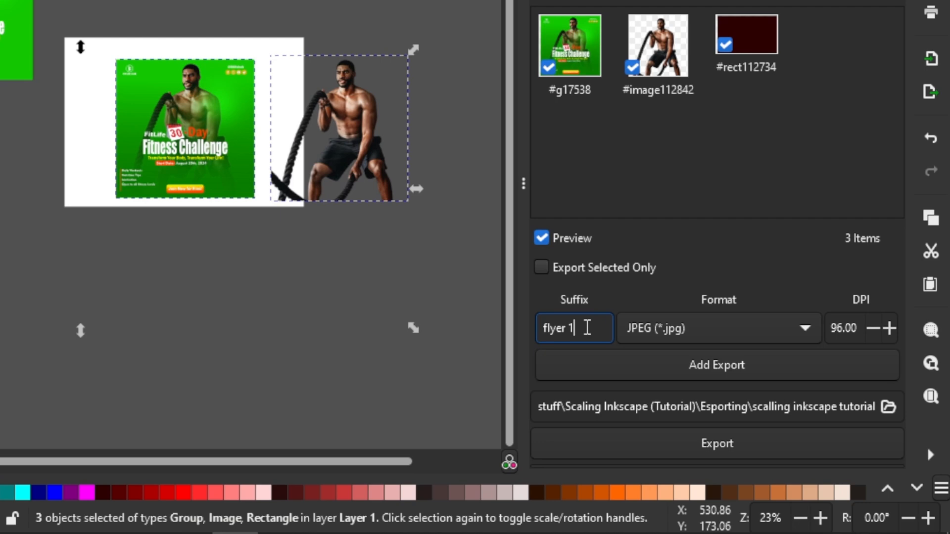
pyautogui.hotkey('ctrl', 'a')
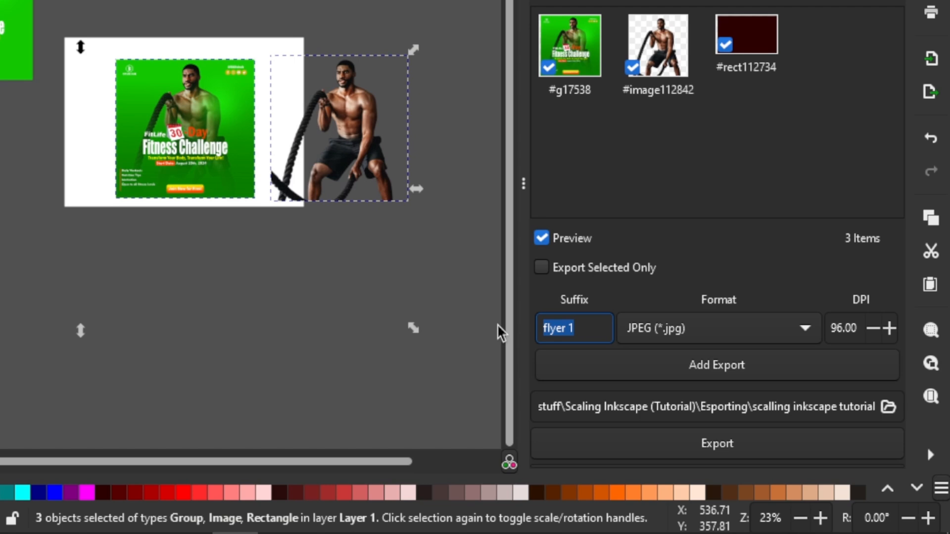
pyautogui.write('batch export')
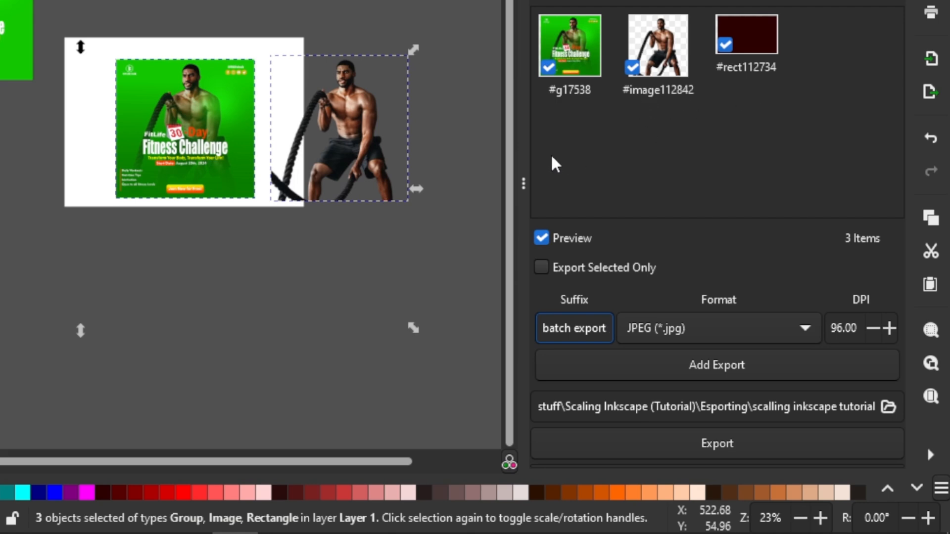
# - Try several batch export formats, including Inkscape SVG (*.svg), and set the format to Portable Network Graphic (*.png)
pyautogui.click(649, 340)
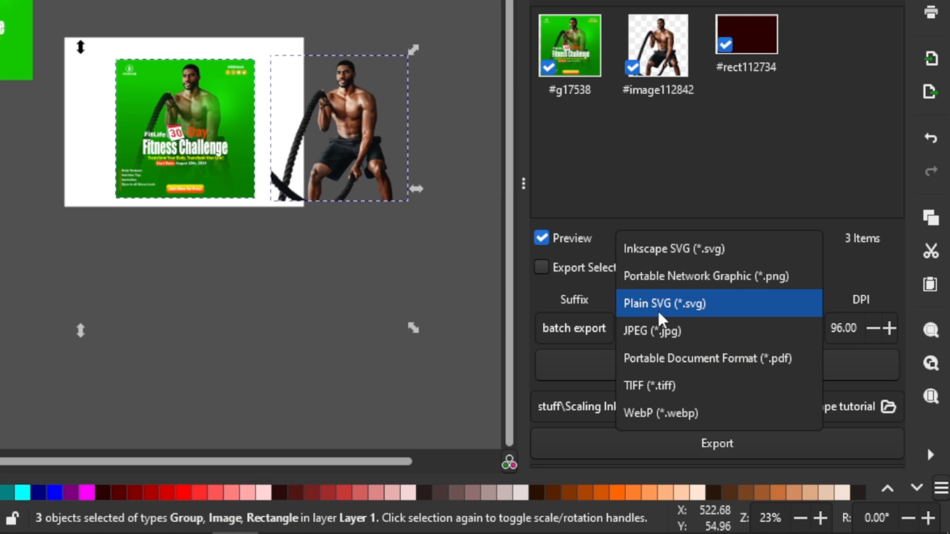
pyautogui.click(657, 329)
pyautogui.click(657, 329)
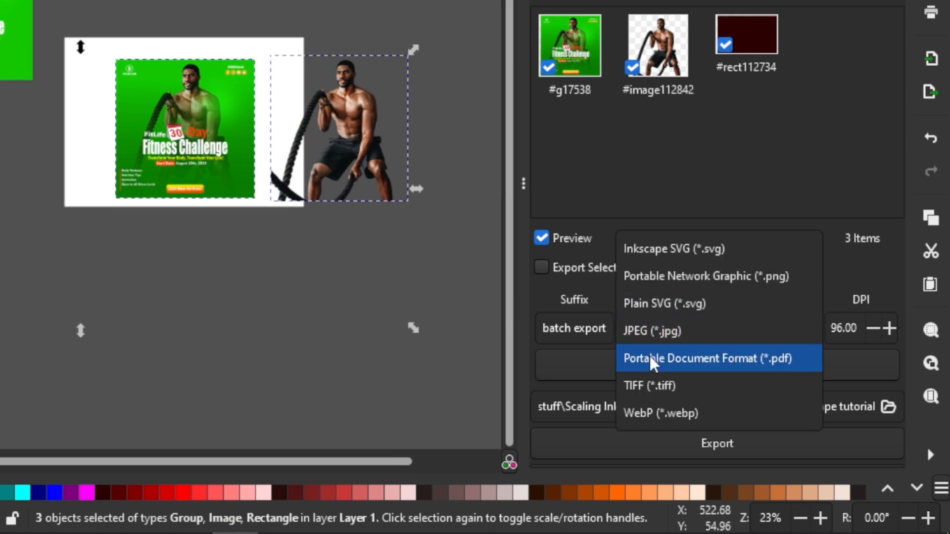
pyautogui.press('Escape')
pyautogui.scroll(-1, 654, 329)
pyautogui.click(654, 328)
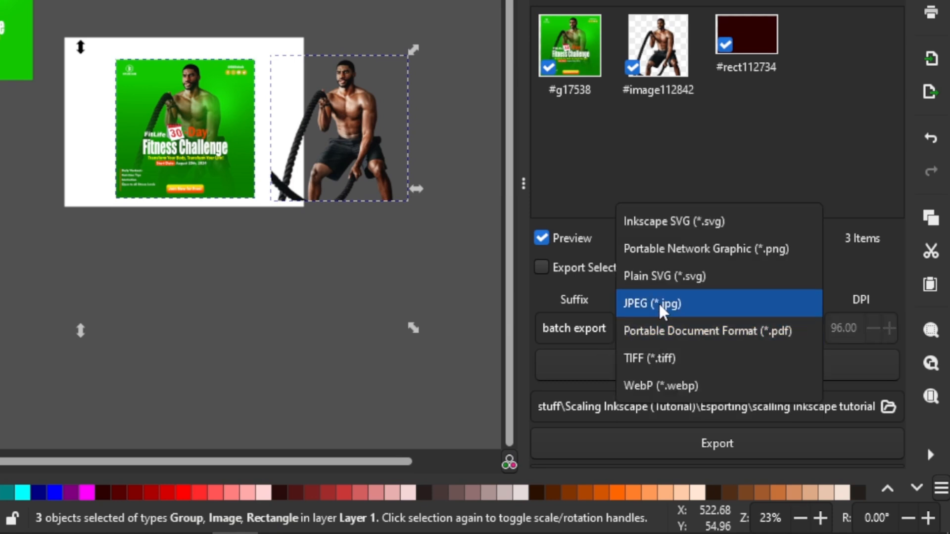
pyautogui.click(666, 223)
pyautogui.click(669, 328)
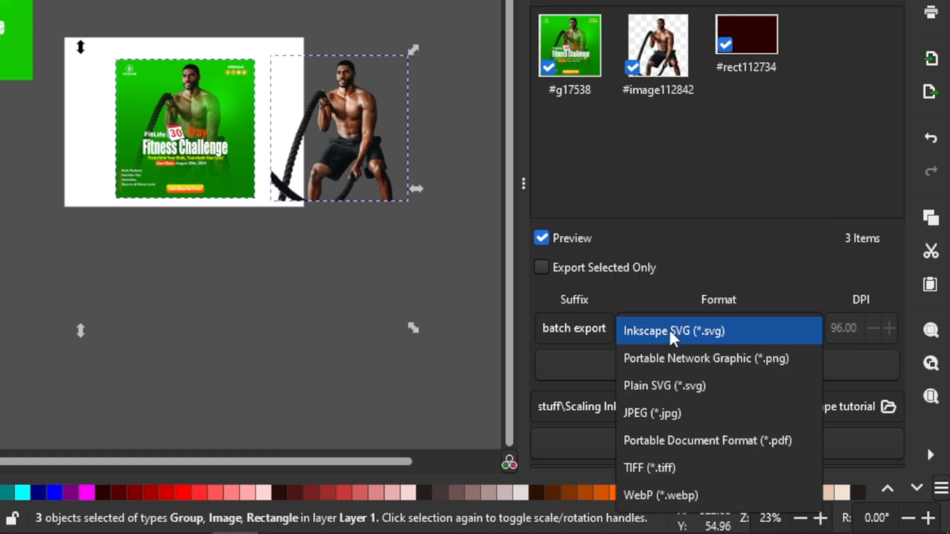
pyautogui.click(662, 365)
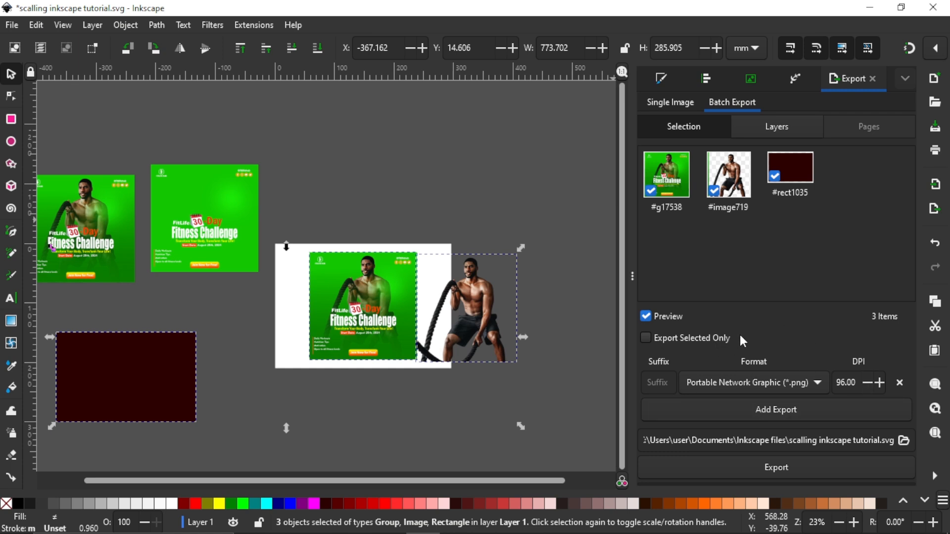
# - Export the selected items as PNG files into the Esporting folder under Scaling Inkscape (Tutorial), keeping the default PNG options
pyautogui.click(903, 441)
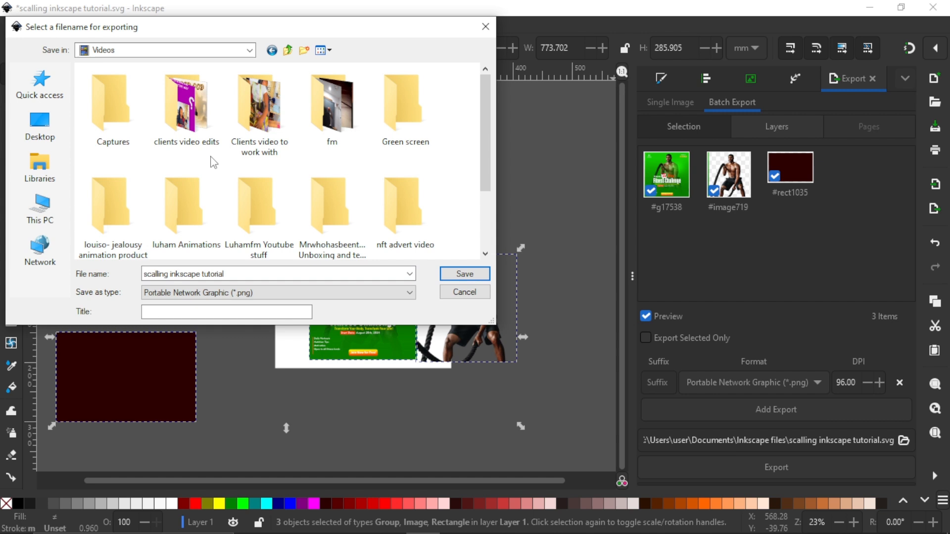
pyautogui.doubleClick(259, 208)
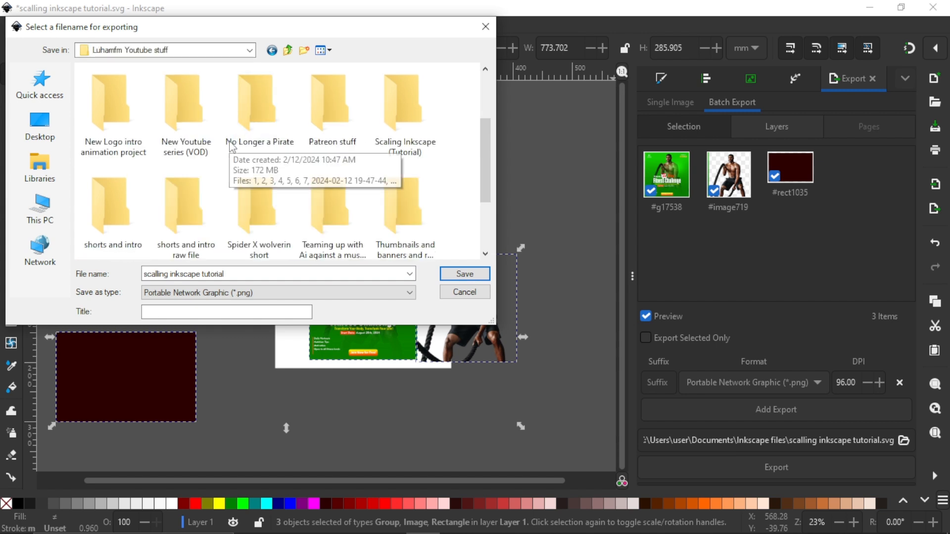
pyautogui.doubleClick(403, 106)
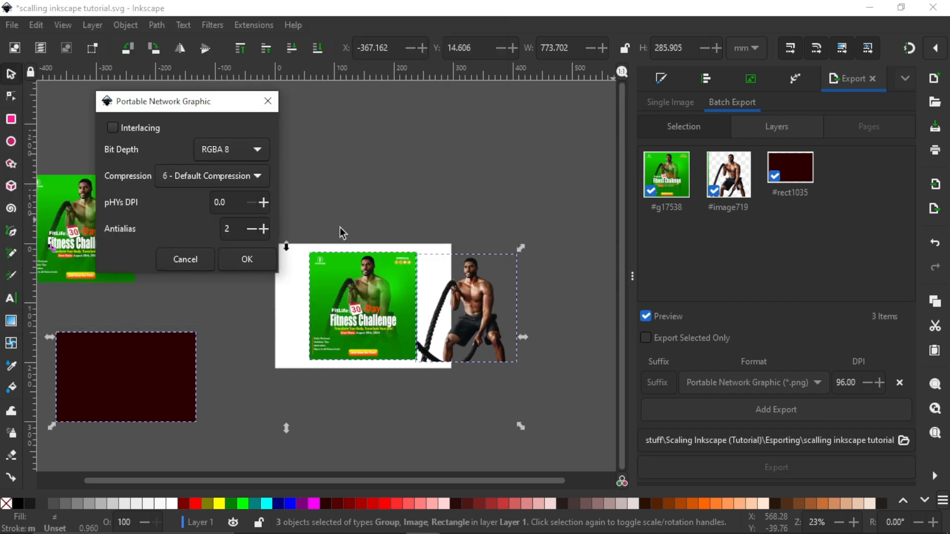
pyautogui.click(245, 256)
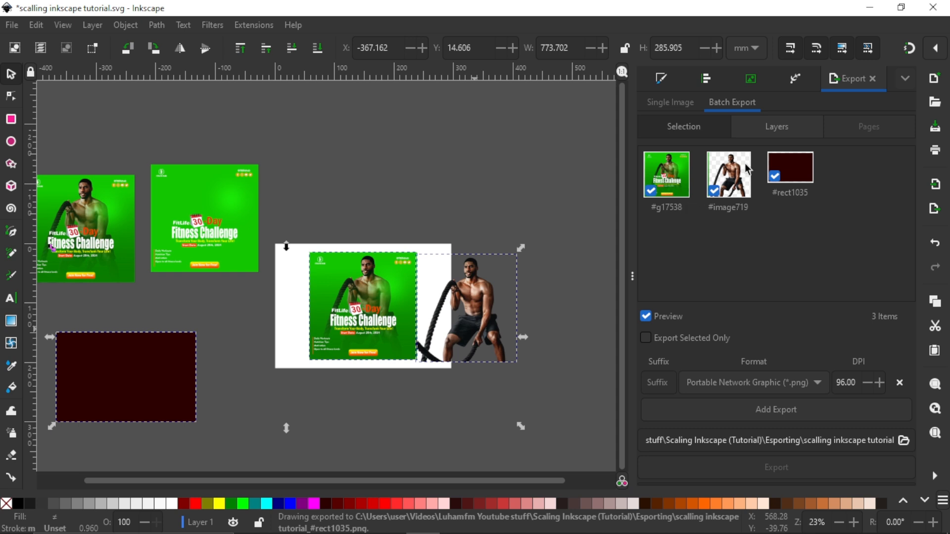
# - Switch to File Explorer and open the Esporting folder inside Scaling Inkscape (Tutorial) to check the exported files
pyautogui.moveTo(201, 528)
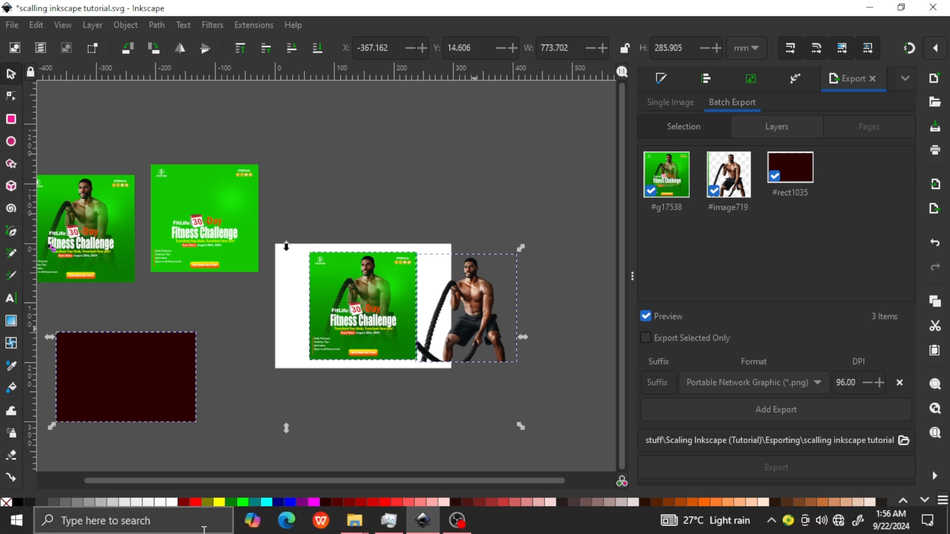
pyautogui.moveTo(361, 528)
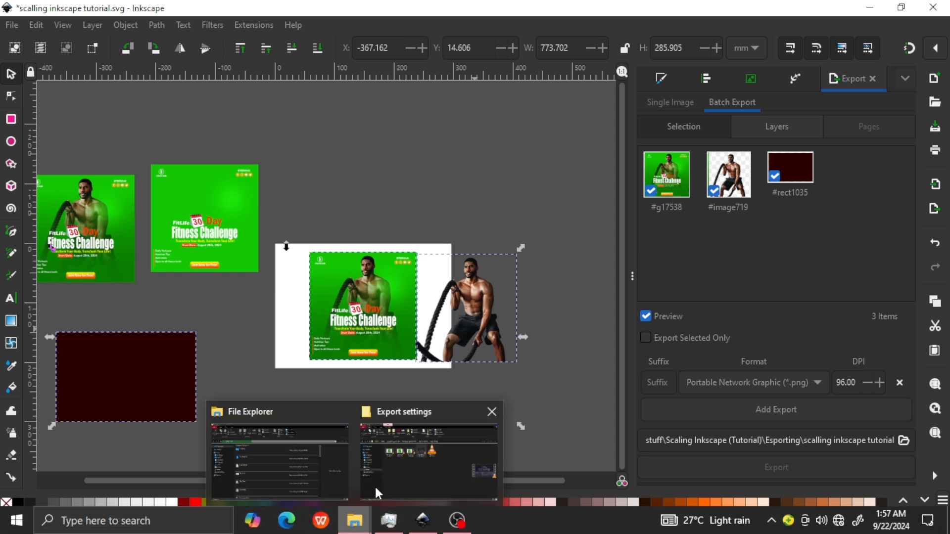
pyautogui.click(393, 461)
pyautogui.click(433, 124)
pyautogui.click(364, 126)
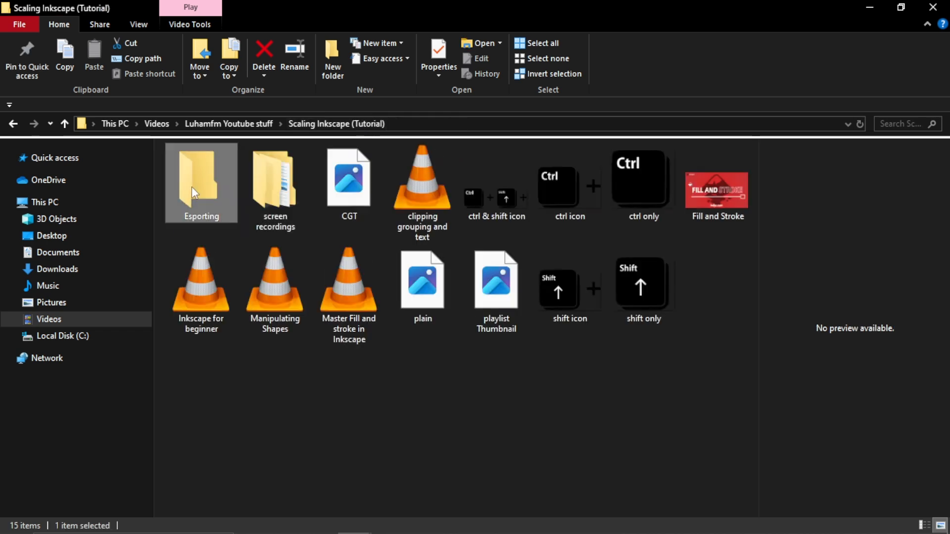
pyautogui.doubleClick(191, 186)
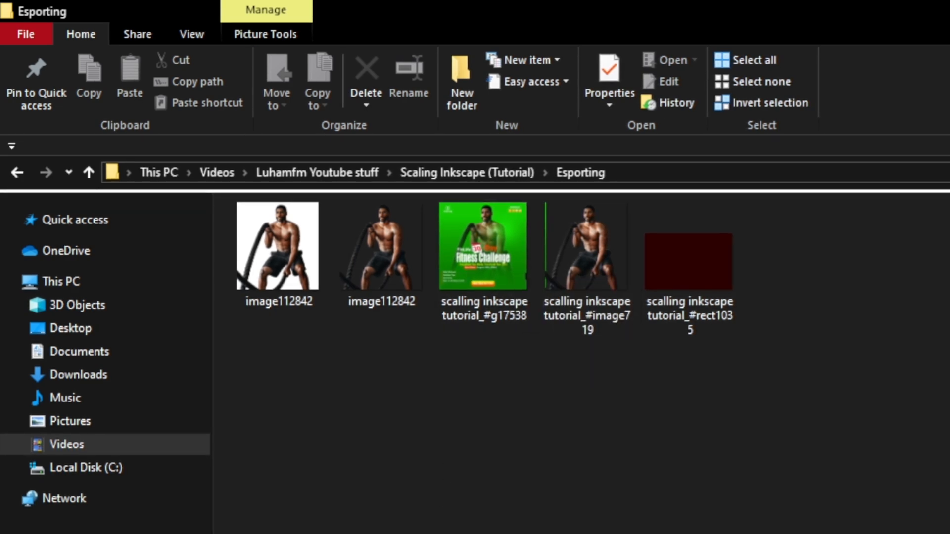
# - Switch back to Inkscape and set the batch export to Layers, checking it with the flyer selected and with nothing selected
pyautogui.hotkey('alt', 'Tab')
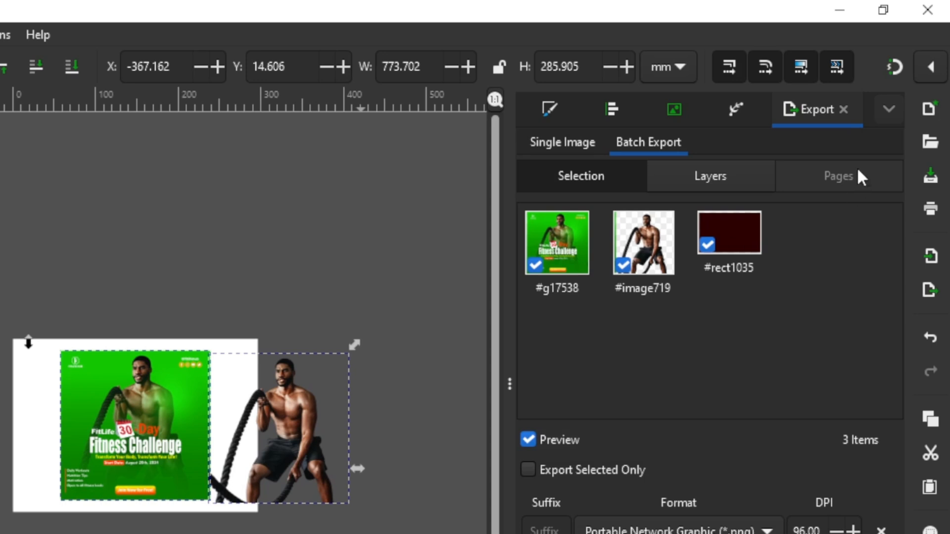
pyautogui.click(705, 177)
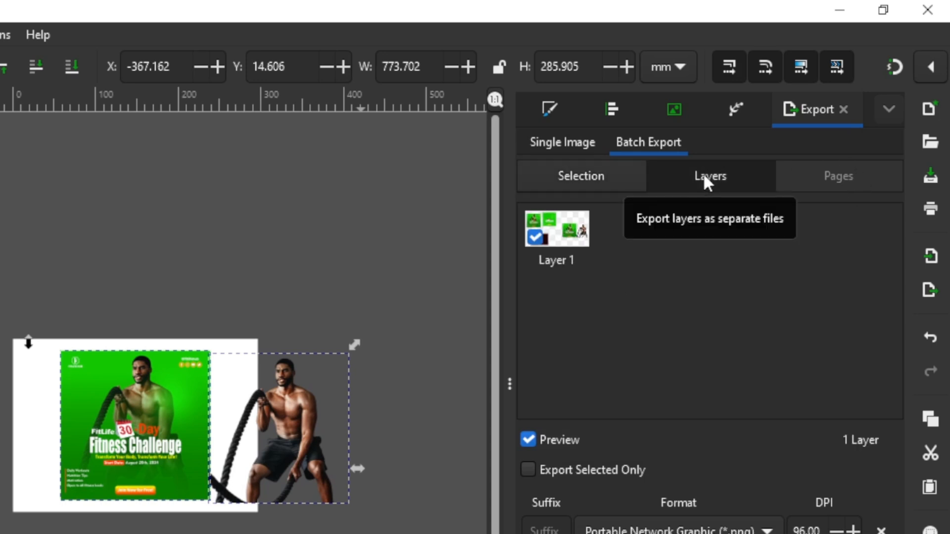
pyautogui.click(231, 280)
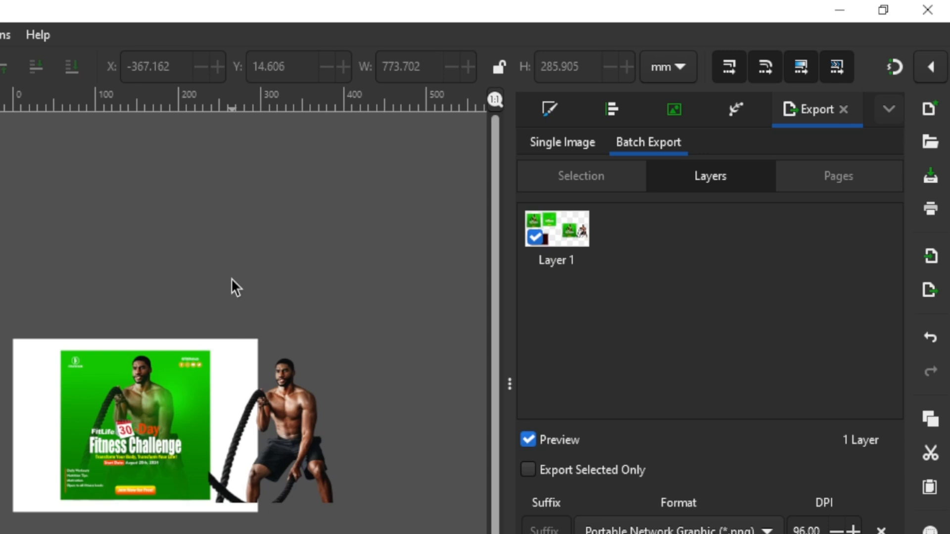
pyautogui.click(182, 416)
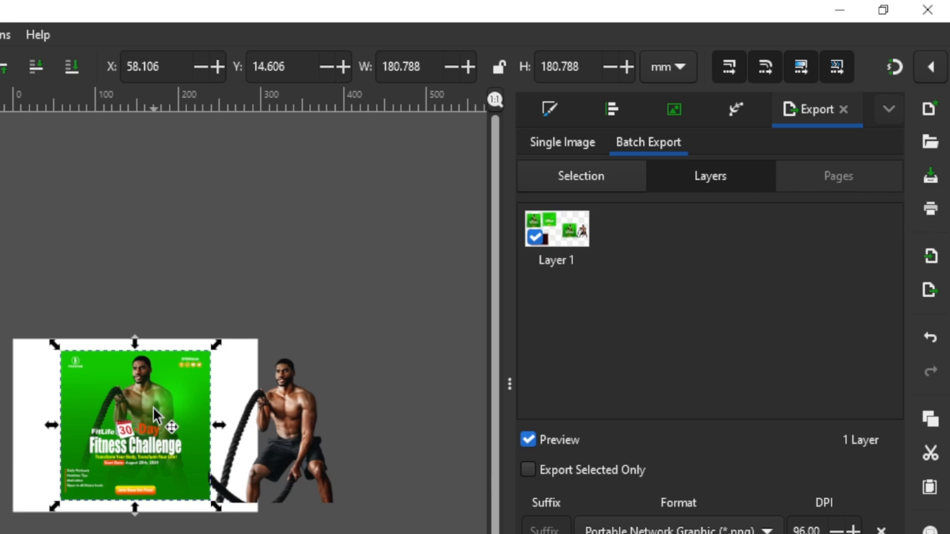
pyautogui.click(227, 348)
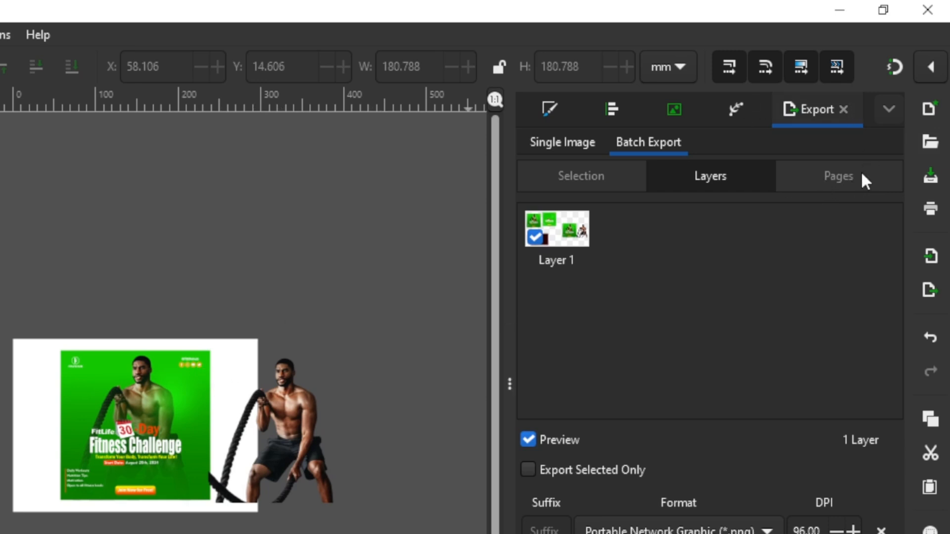
# - Return from batch export to the single-image export settings
pyautogui.scroll(-3, 125, 349)
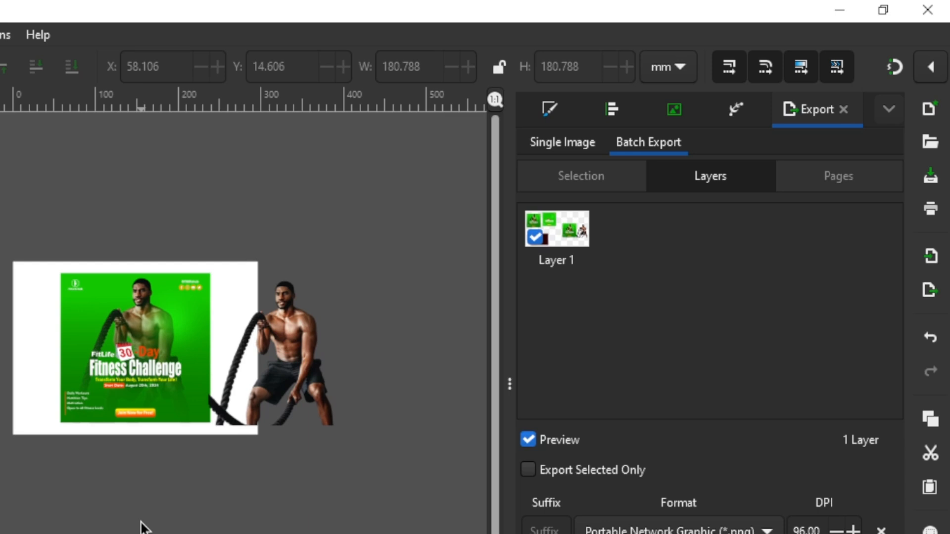
pyautogui.click(552, 143)
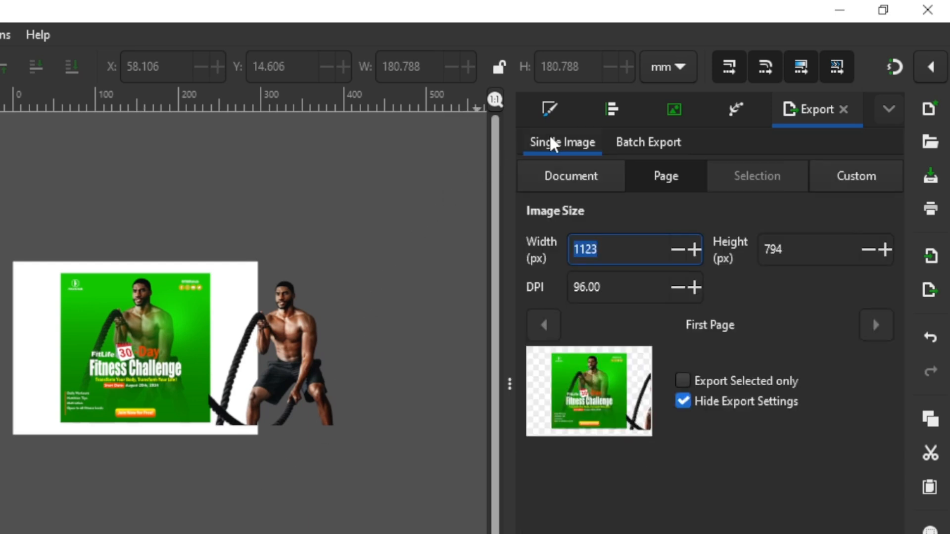